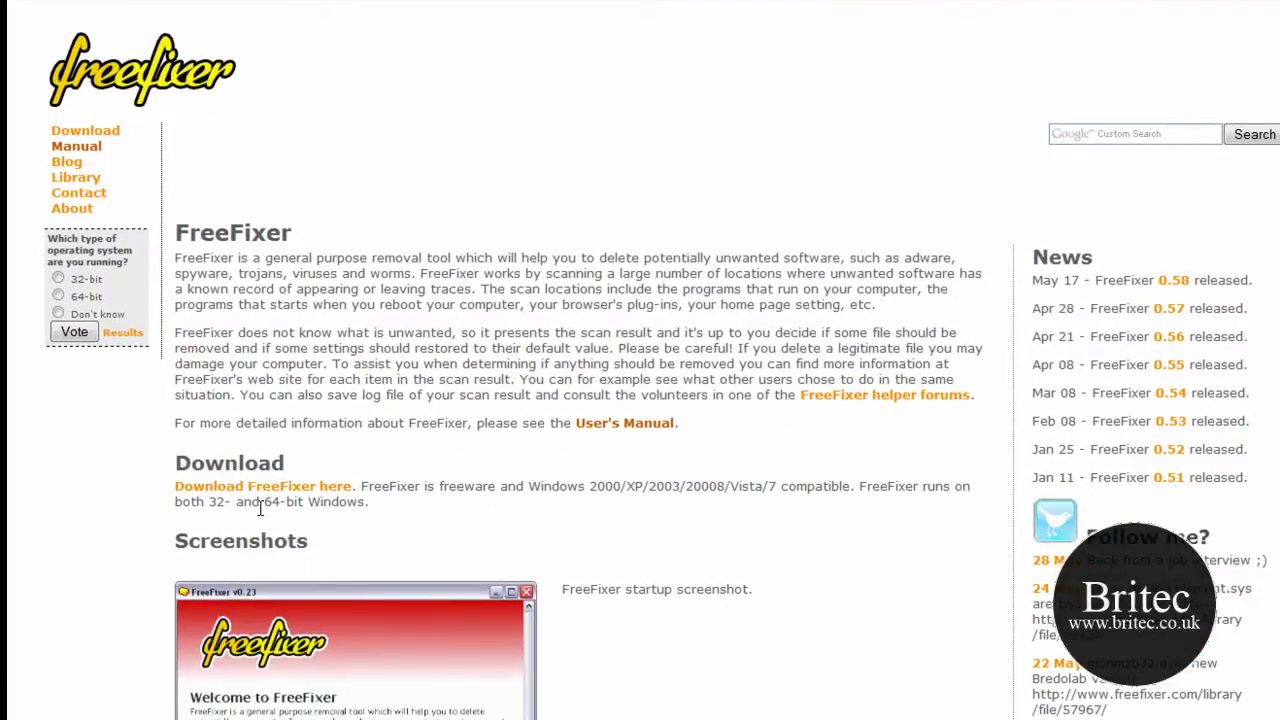
Highlight the 64-bit Windows compatibility note on the FreeFixer homepage, then clear the highlight
left_click_drag(265, 501, 366, 501)
left_click(382, 521)
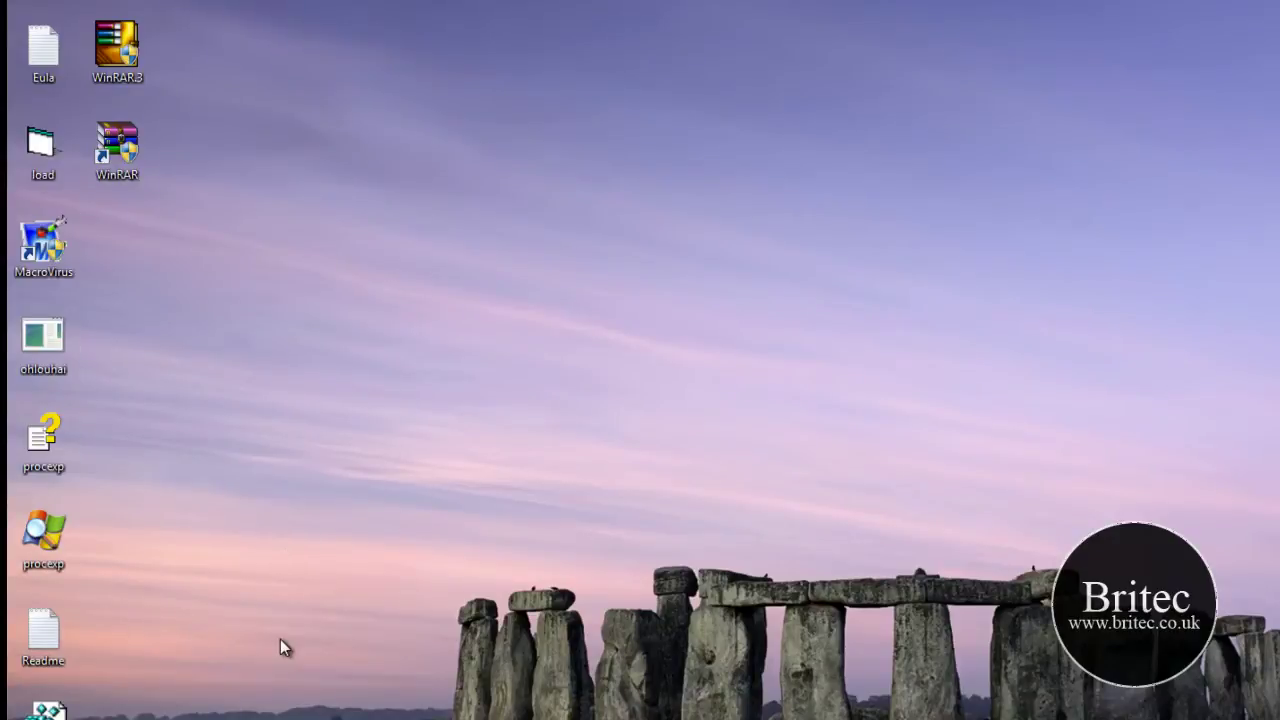
Launch Process Explorer from the desktop and enlarge its window to show more processes
double_click(50, 530)
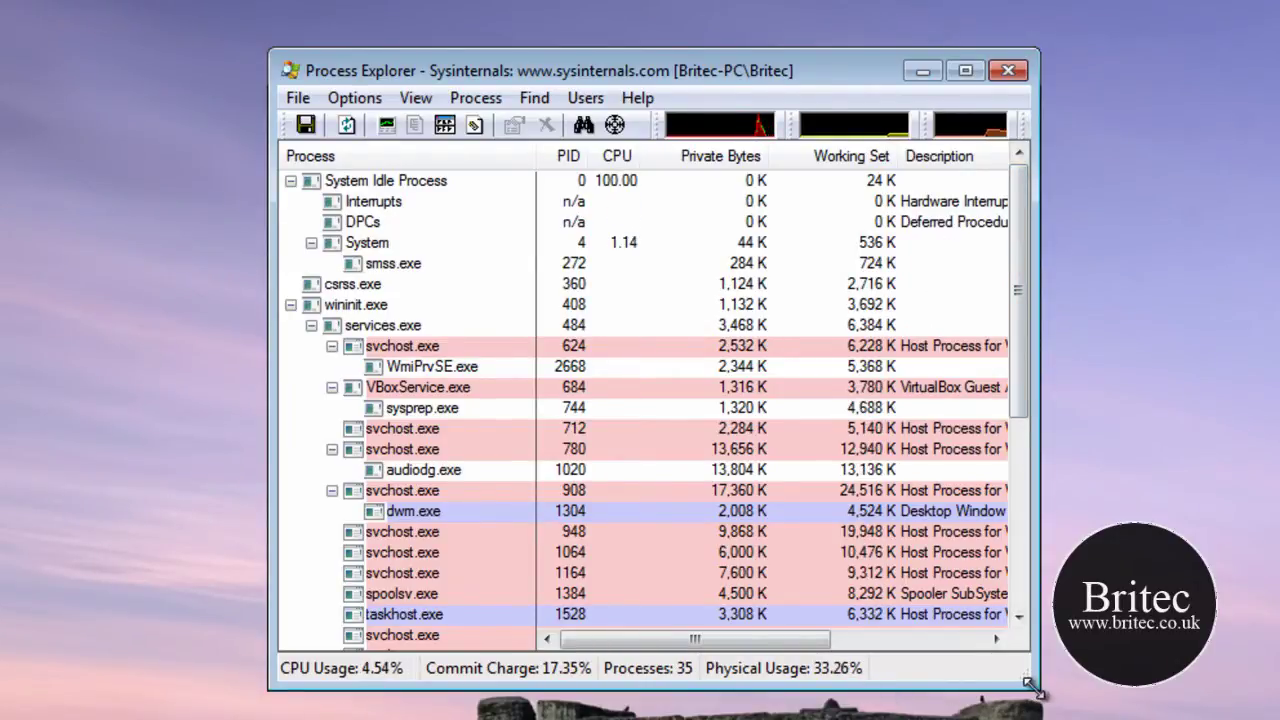
left_click_drag(1030, 685, 1142, 719)
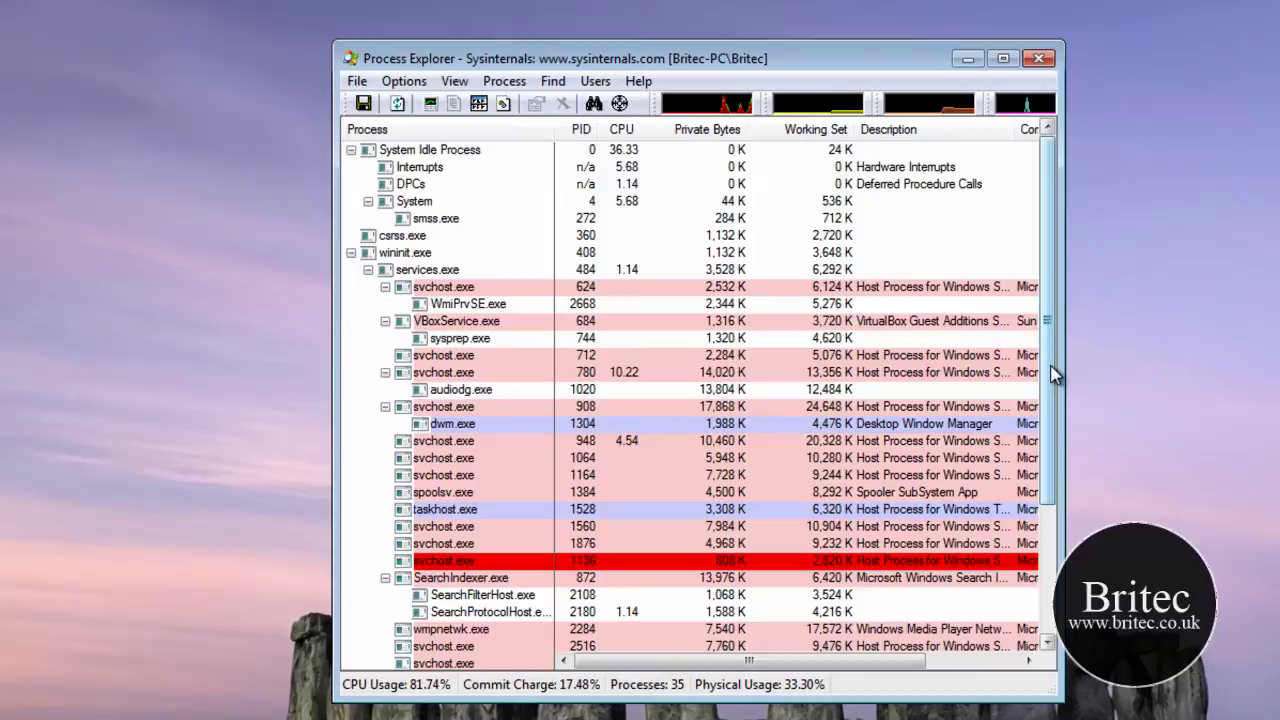
left_click_drag(1051, 366, 1043, 506)
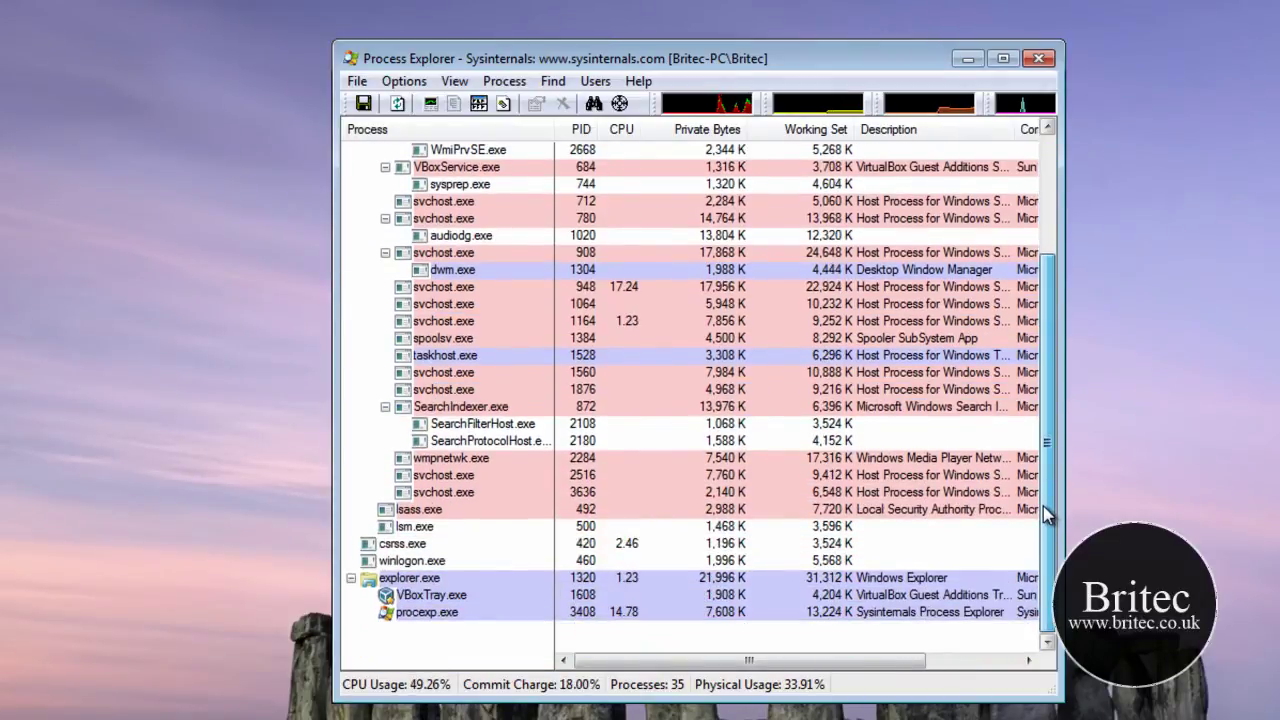
Select the wmpnetwk.exe process and widen the window out to the screen edge
mouse_move(488, 497)
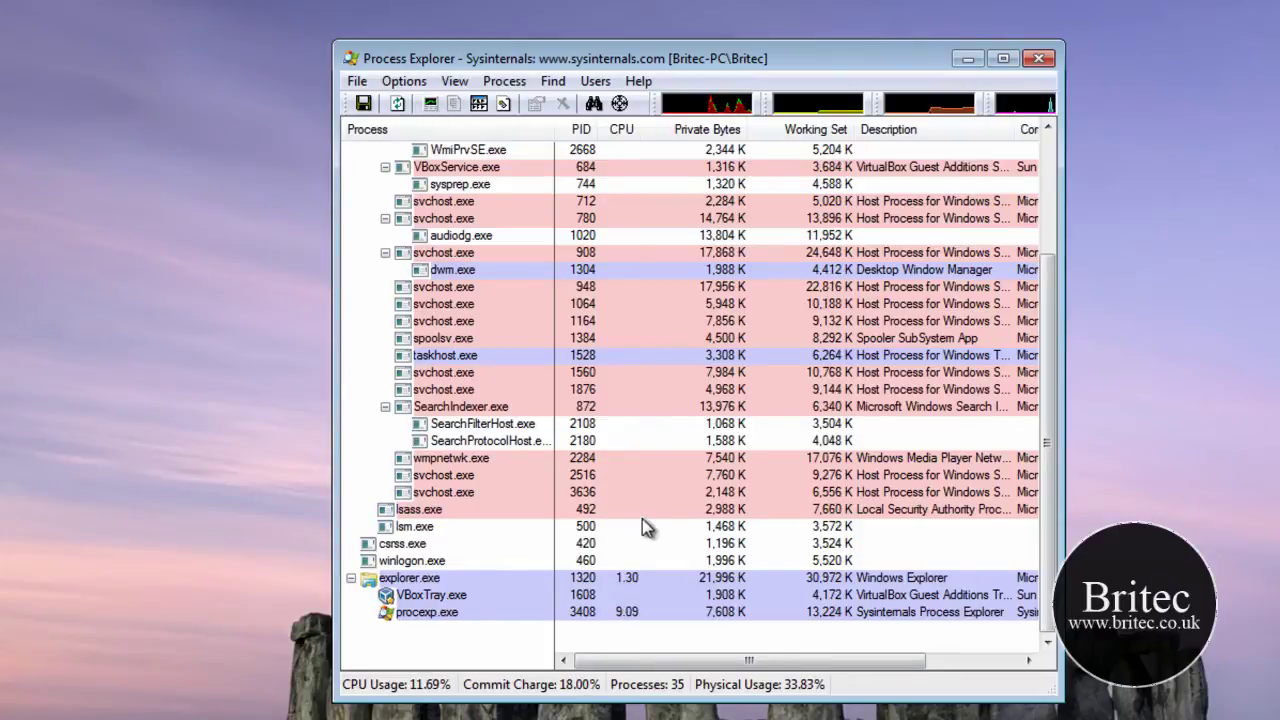
left_click(449, 460)
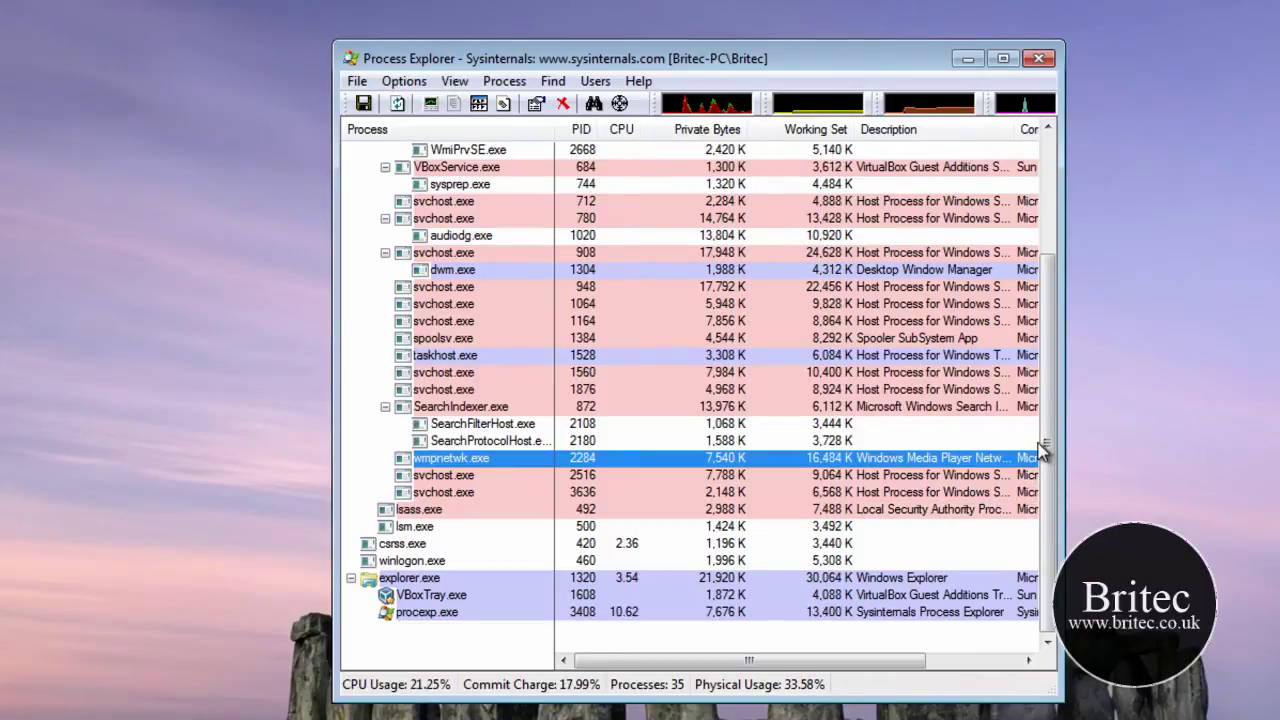
left_click_drag(1047, 469, 1061, 350)
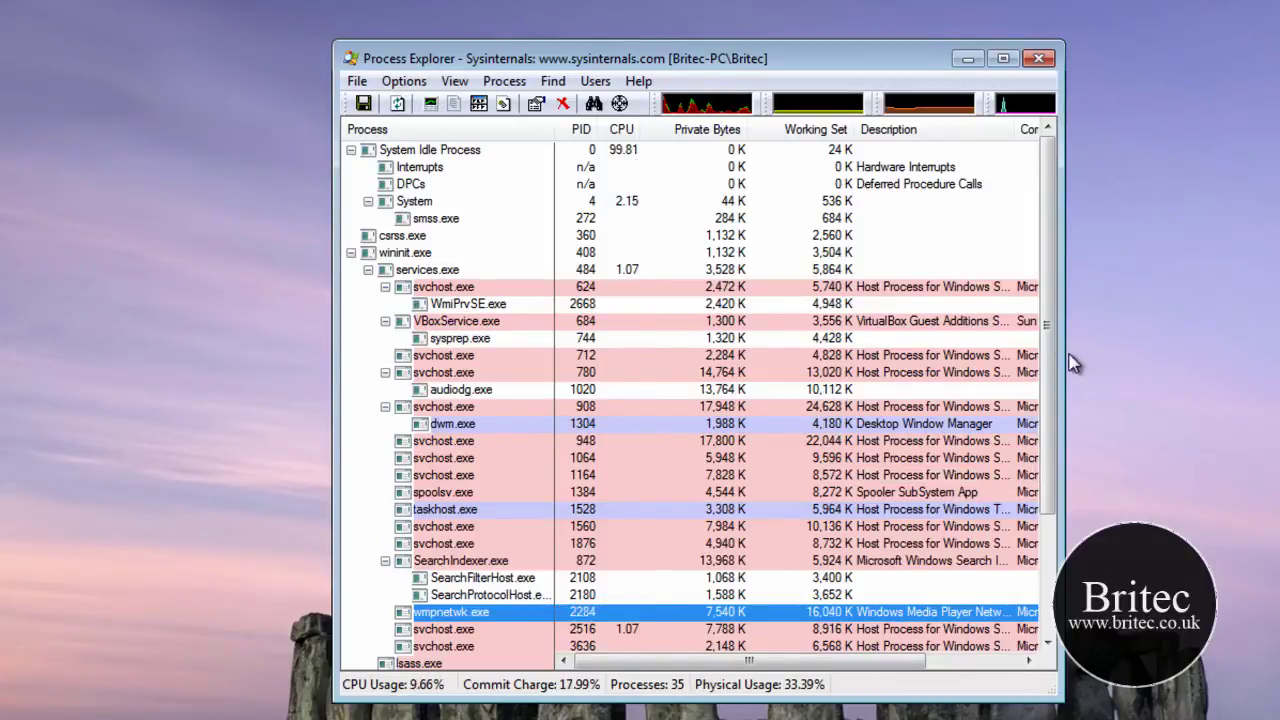
left_click_drag(1052, 345, 1050, 460)
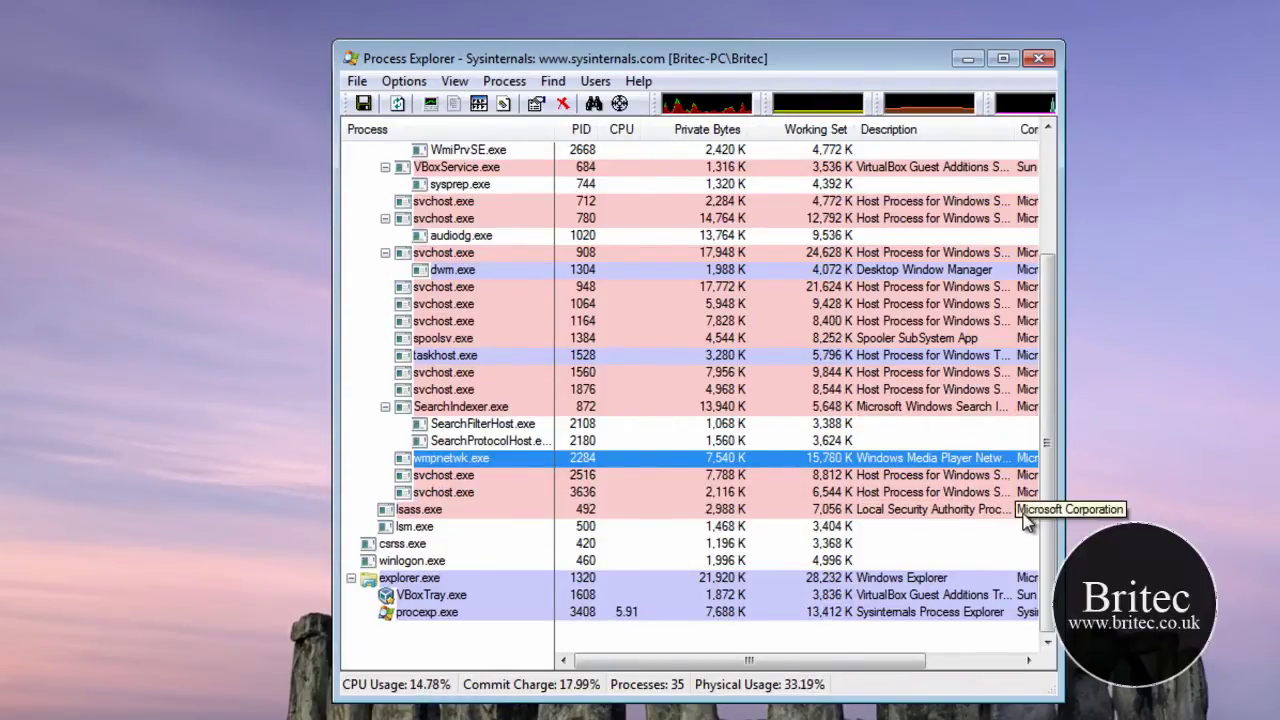
left_click_drag(1062, 514, 1278, 514)
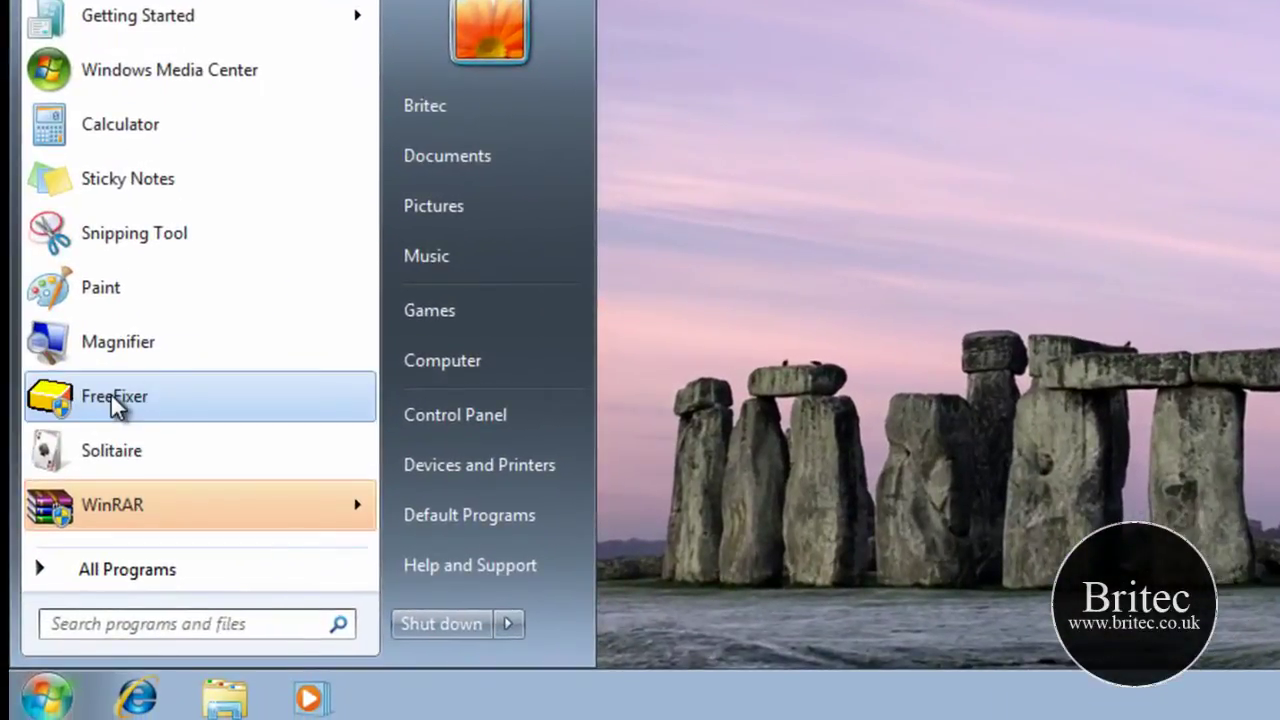
Start FreeFixer from the Start menu and approve it to run with administrator rights
left_click(111, 395)
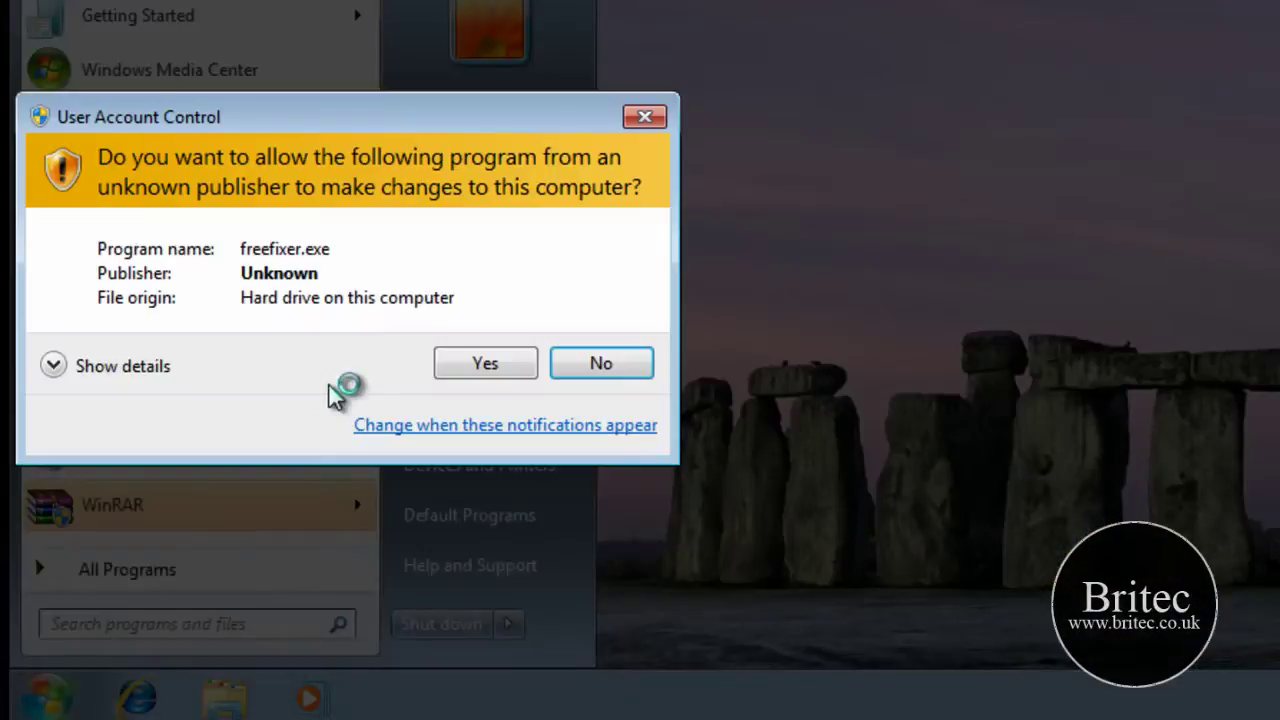
left_click(438, 352)
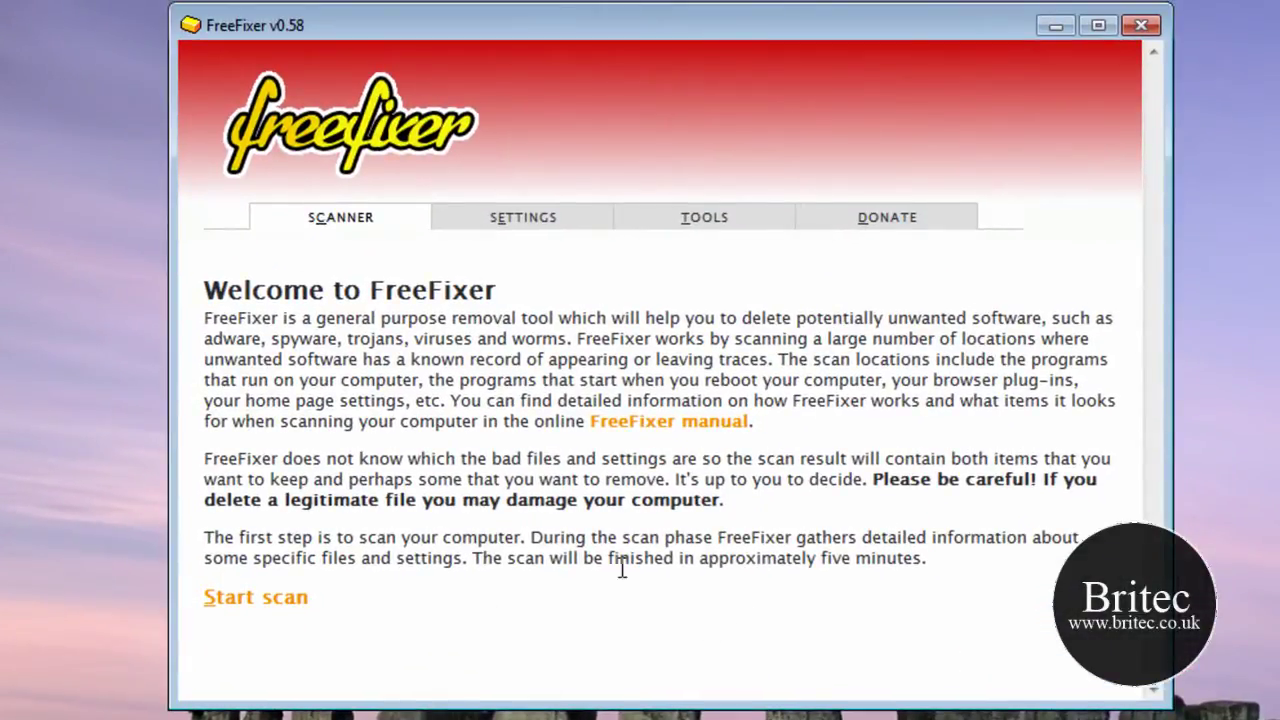
Open the FreeFixer online manual in a maximized browser and scroll down through it
left_click(660, 425)
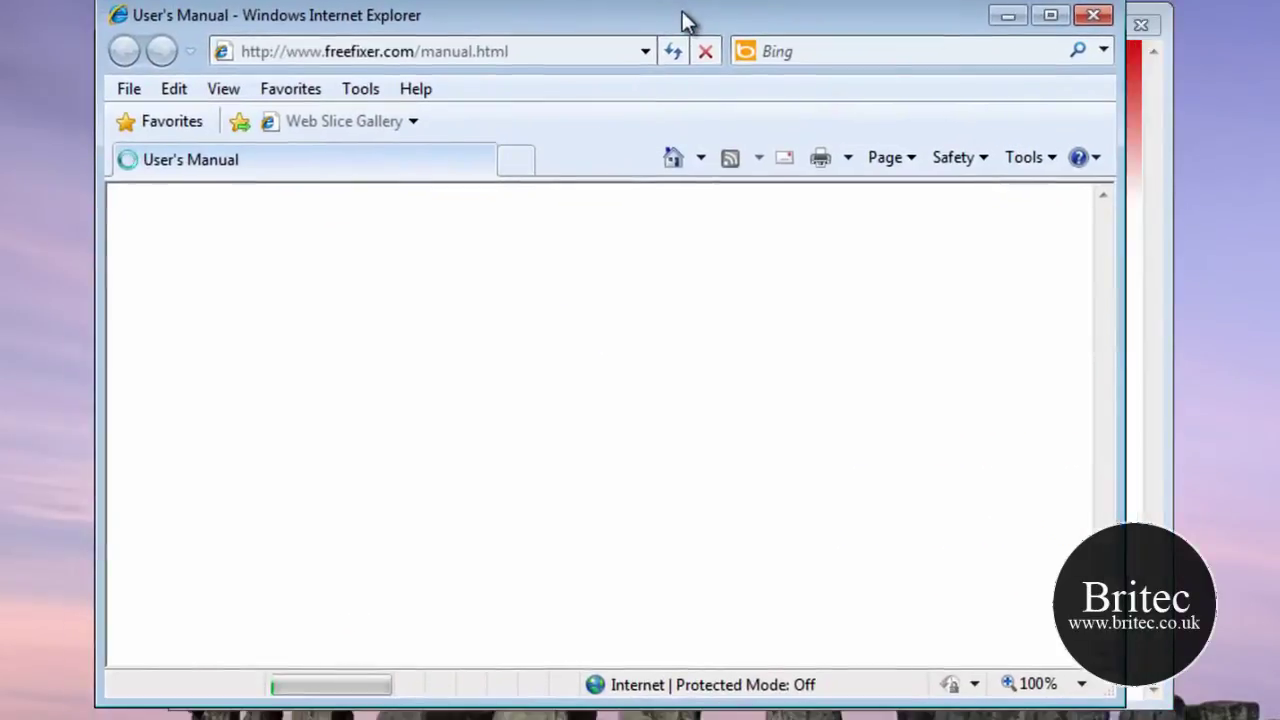
left_click_drag(686, 23, 740, 25)
left_click(1104, 20)
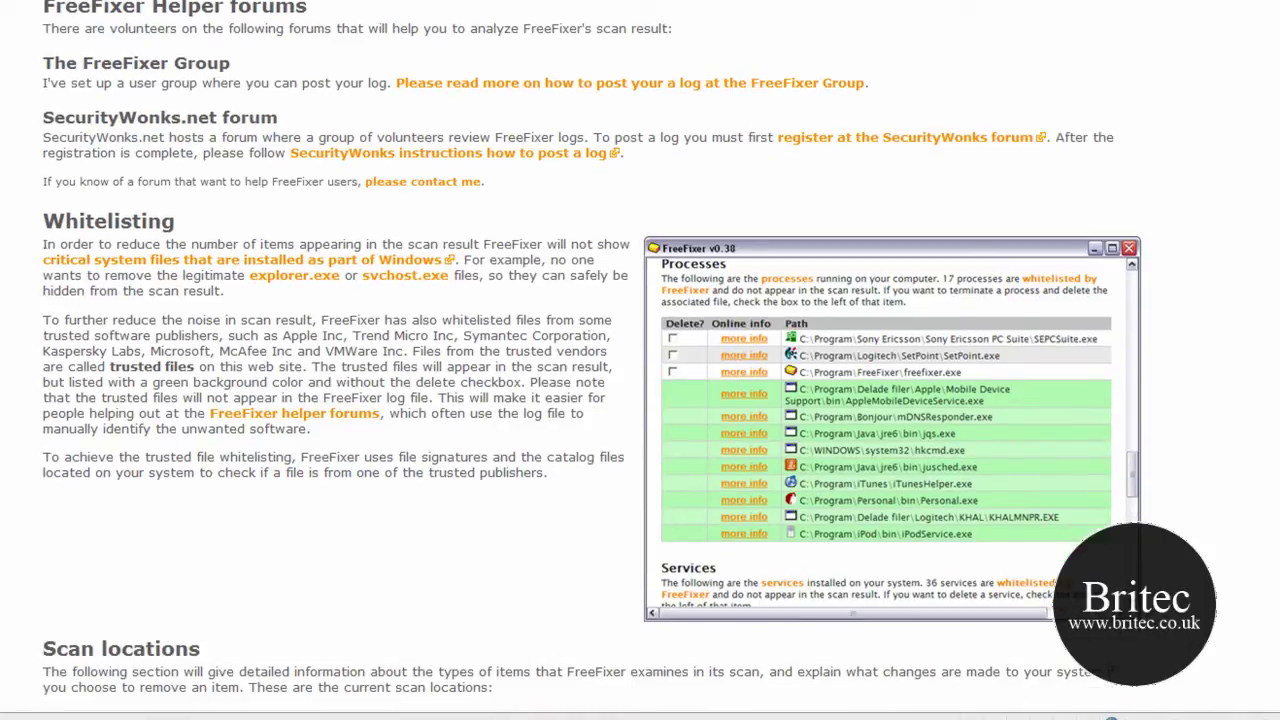
scroll(640, 360, "down", 10)
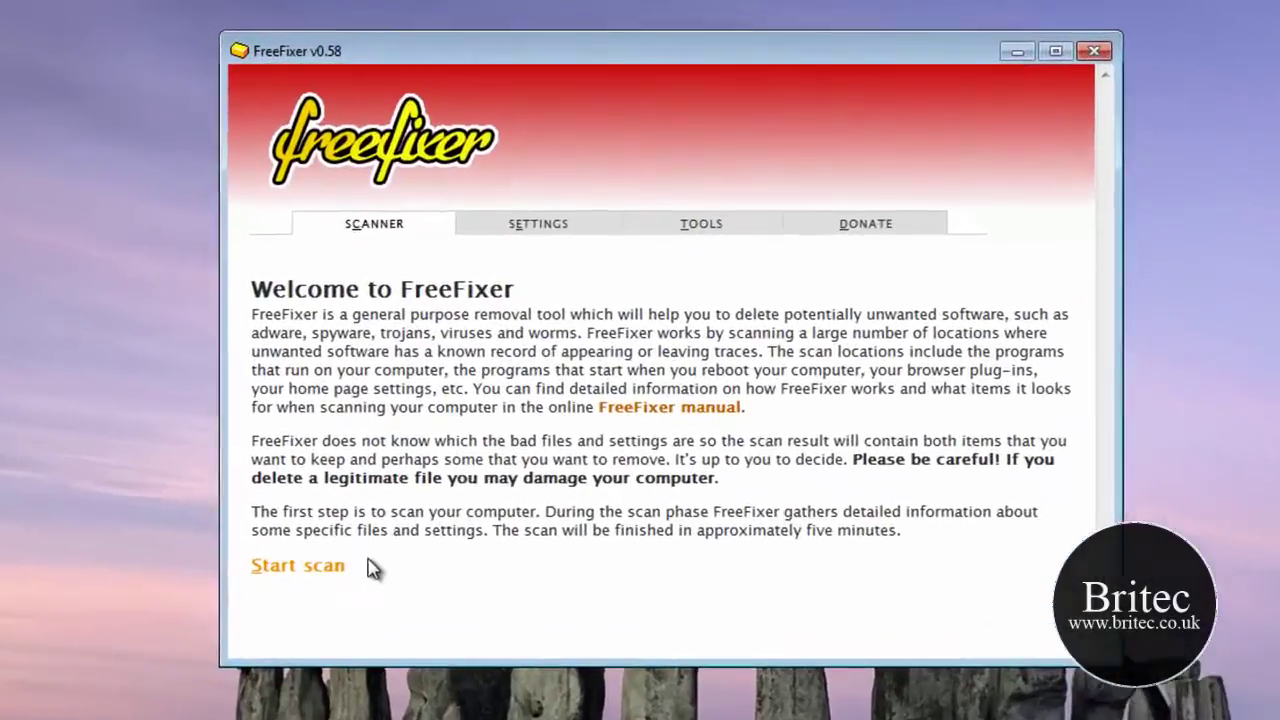
left_click(518, 232)
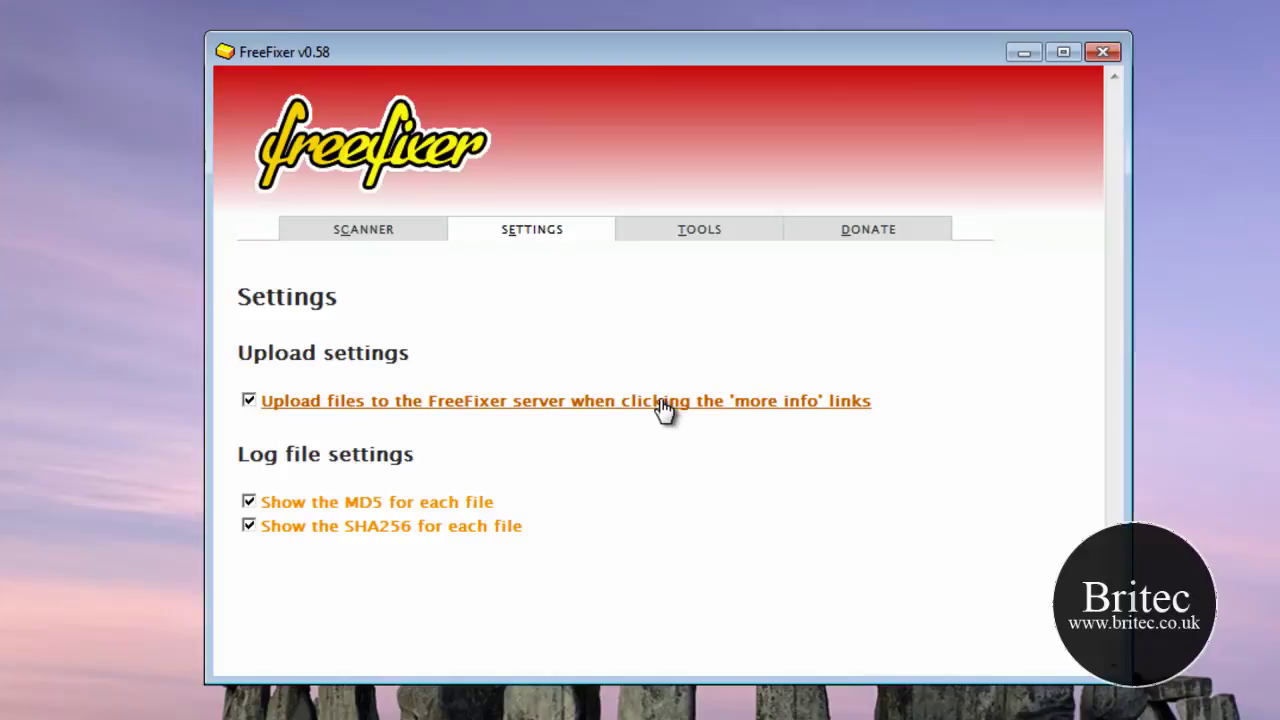
left_click(711, 240)
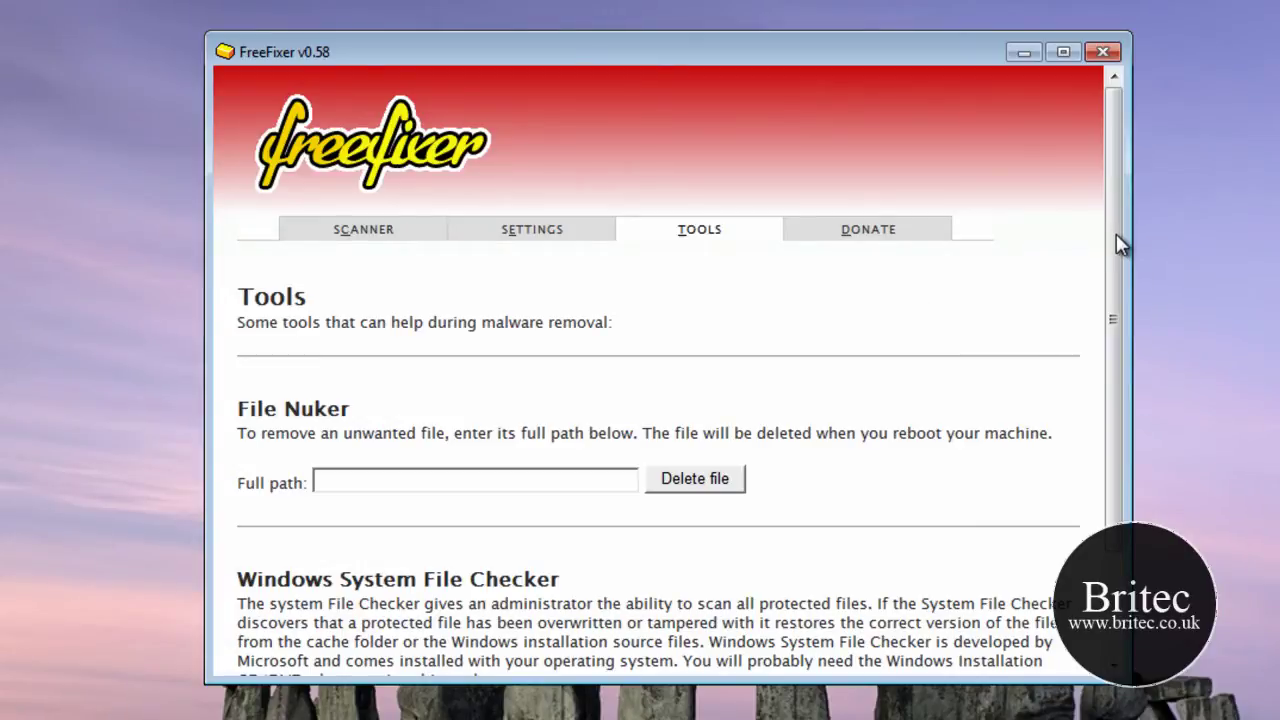
left_click_drag(1118, 240, 249, 437)
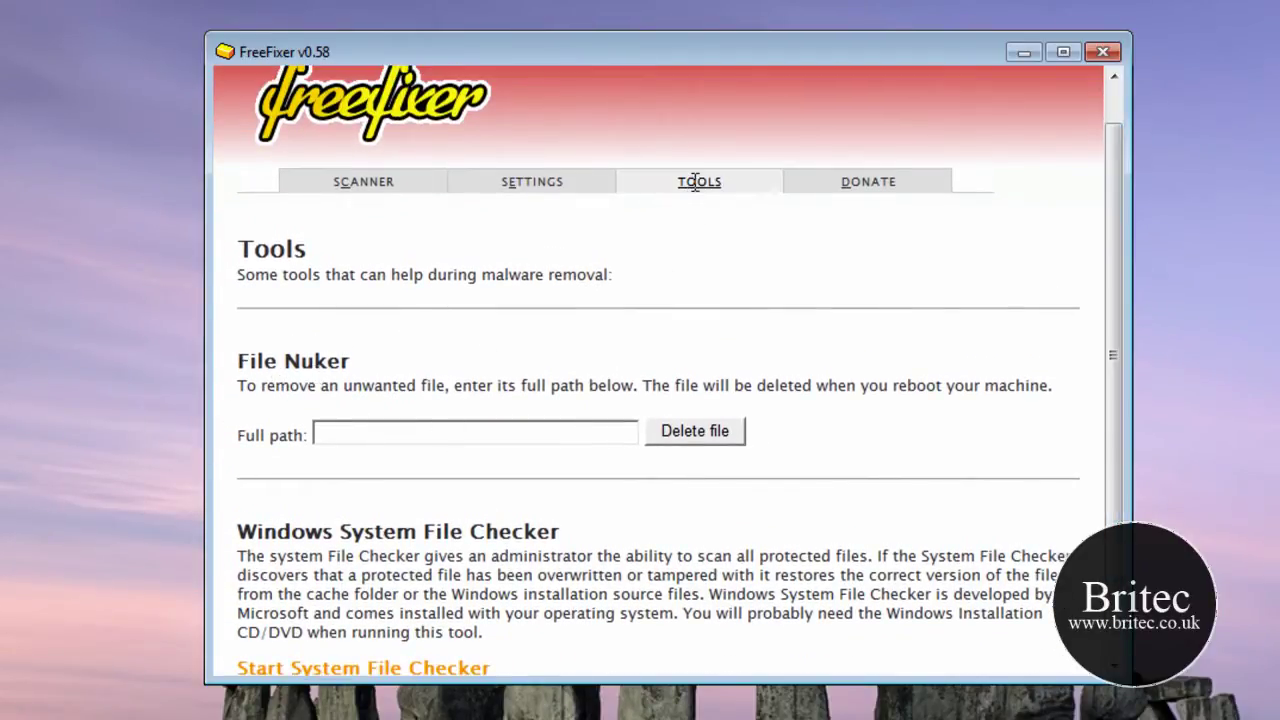
left_click(322, 434)
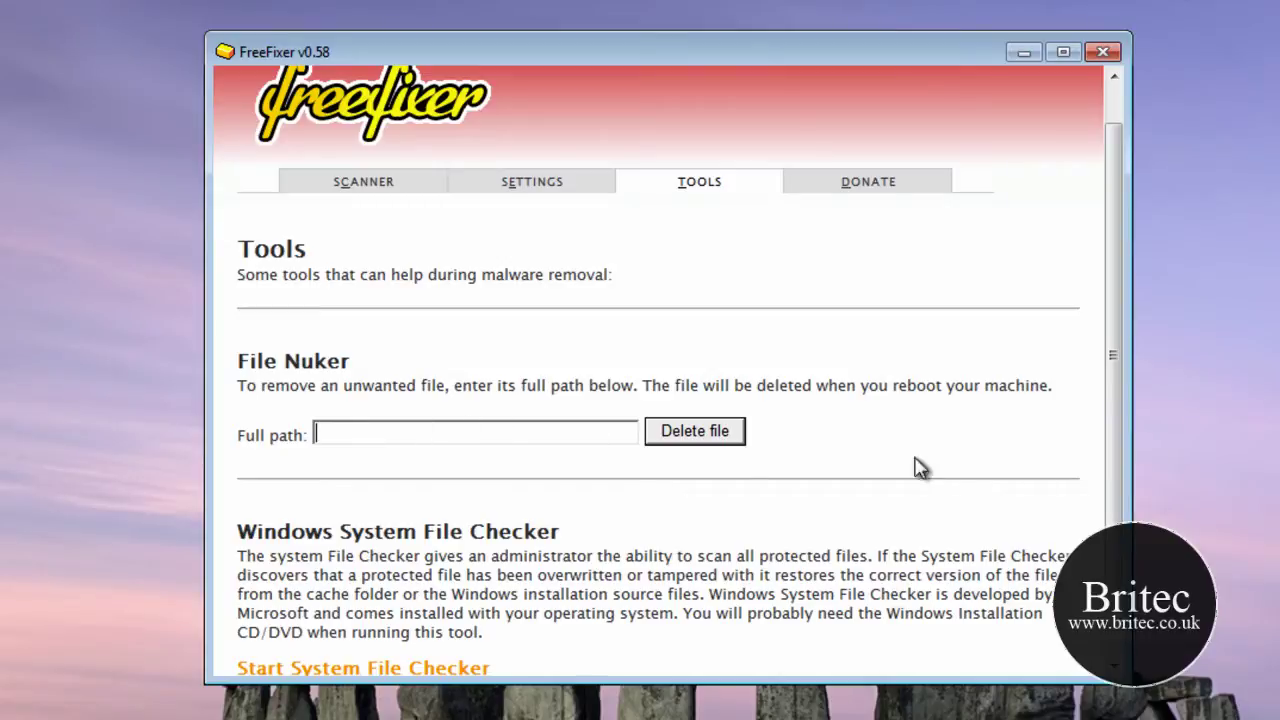
left_click_drag(1118, 314, 1112, 381)
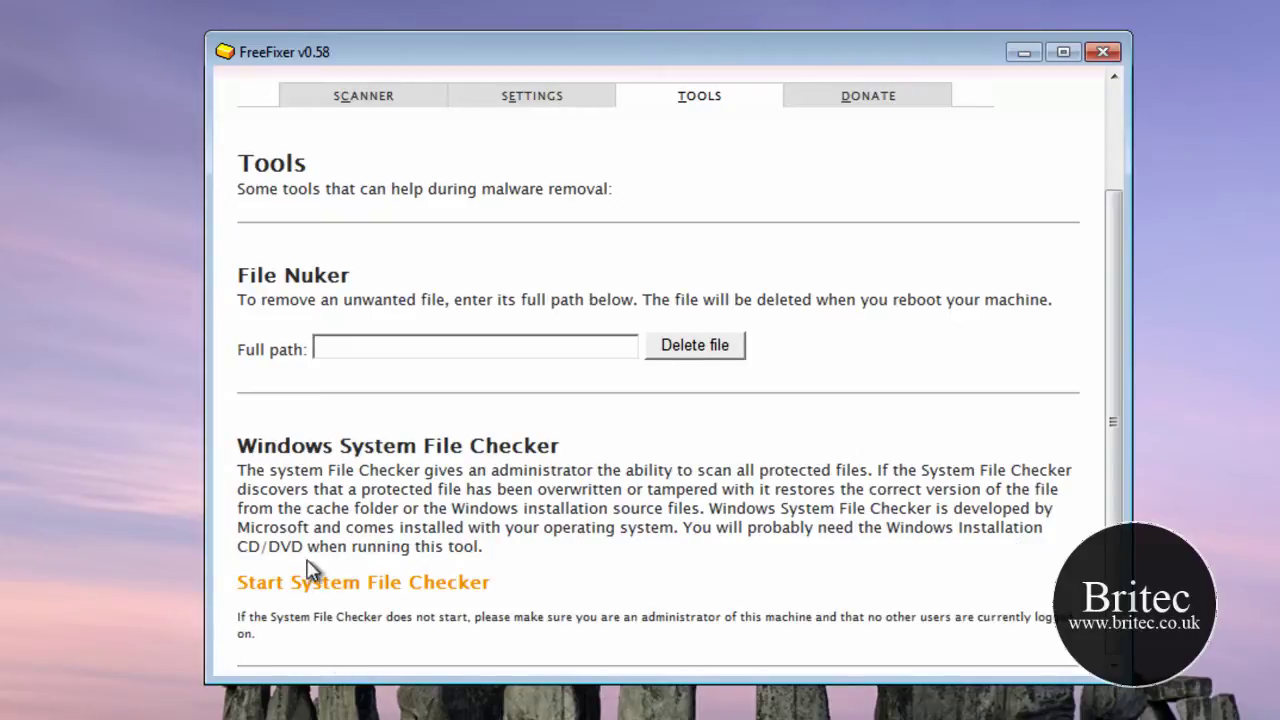
scroll(955, 265, "up", 3)
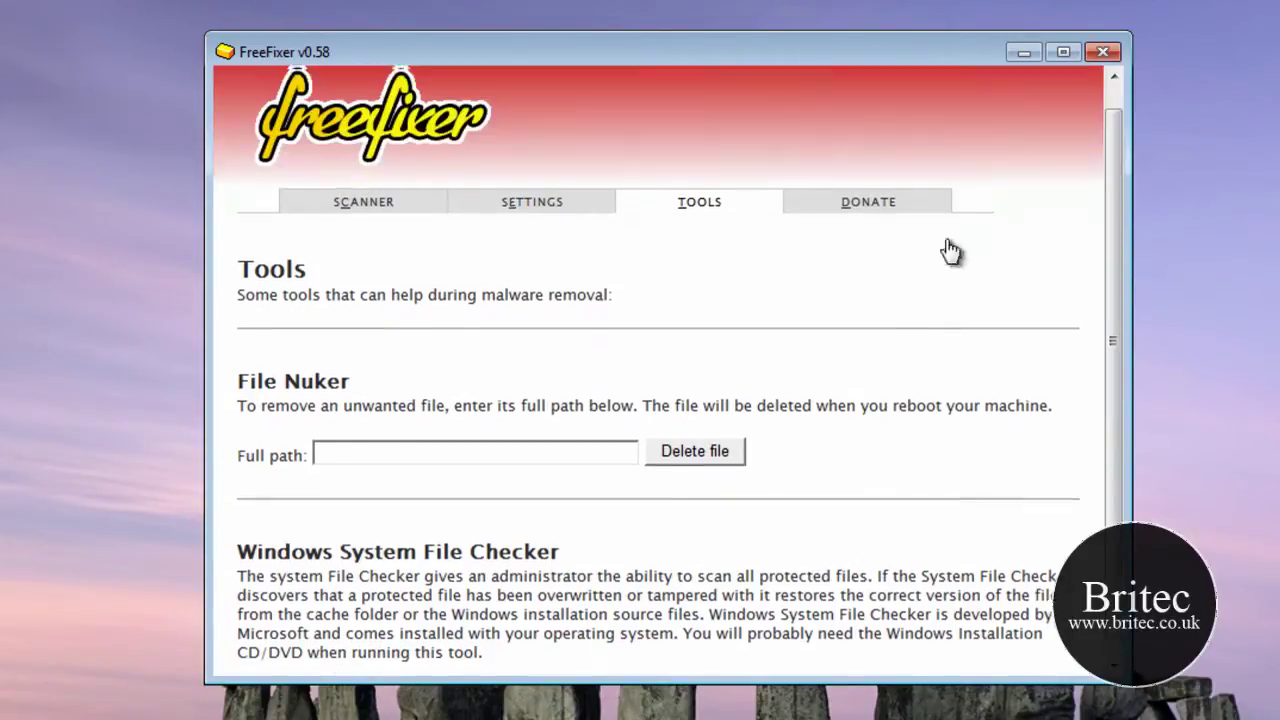
left_click(869, 237)
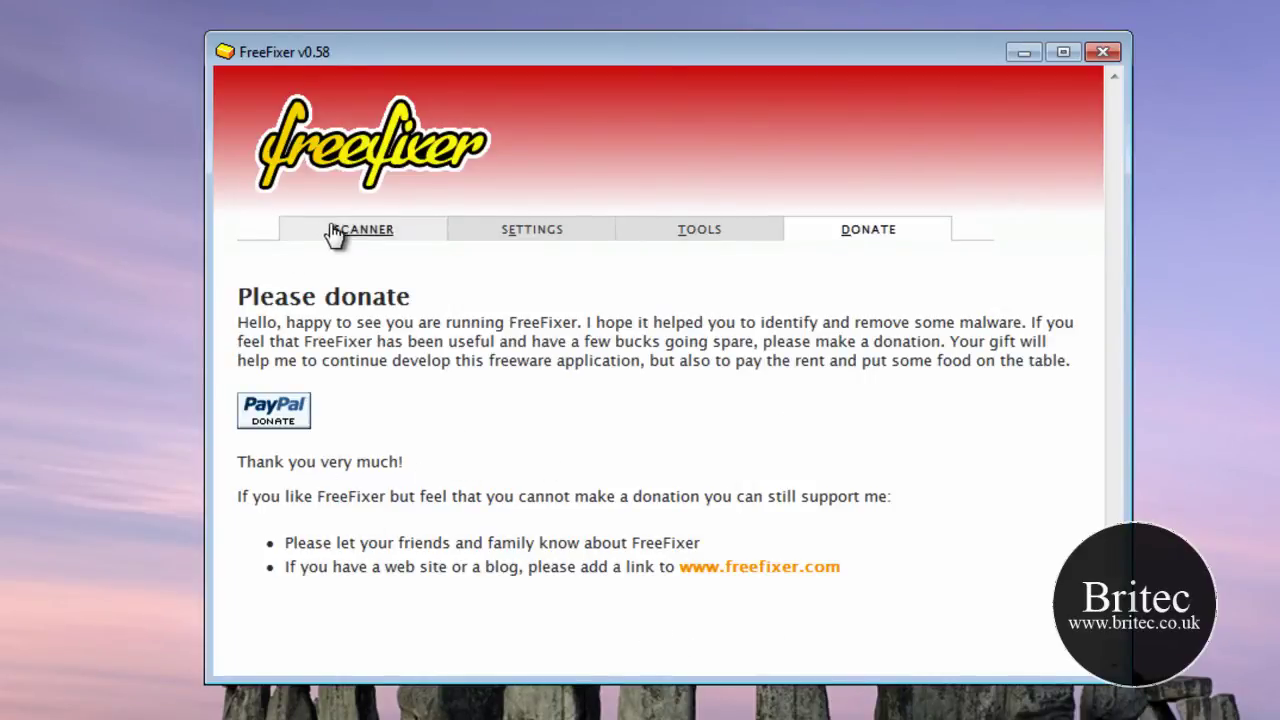
left_click(296, 216)
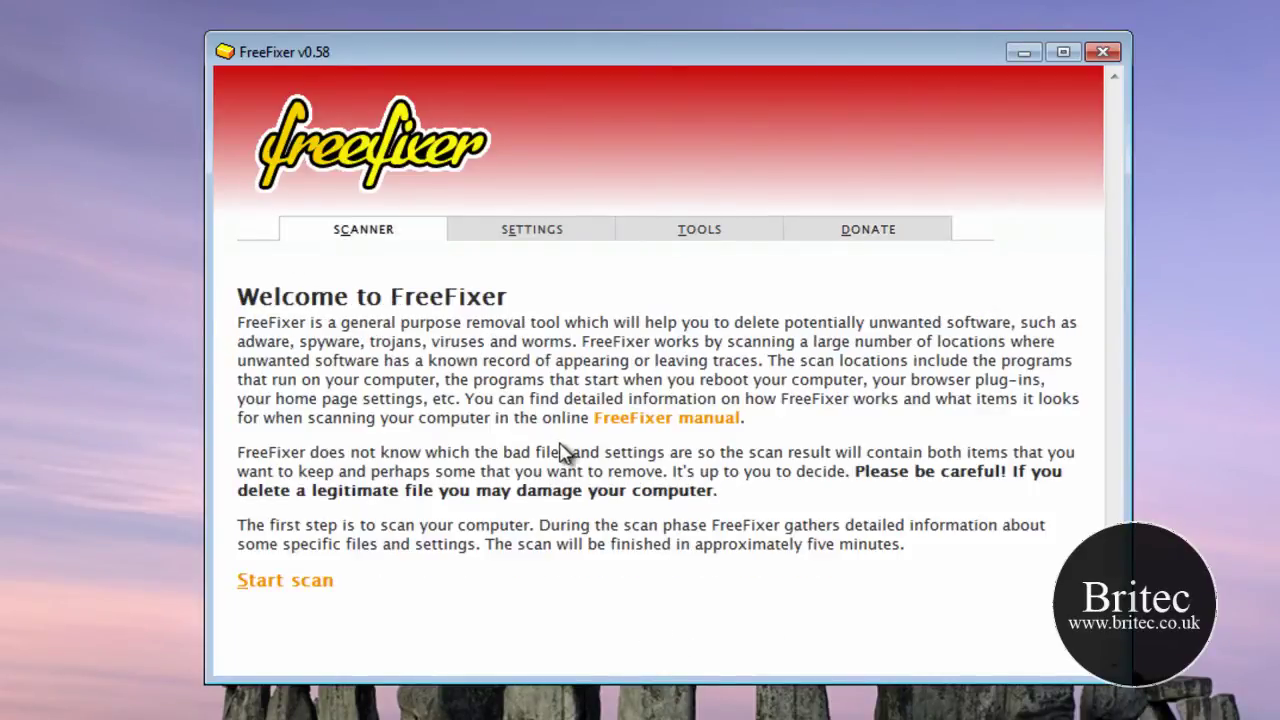
Run a FreeFixer scan of the computer via the 'Start scan' link
left_click(297, 582)
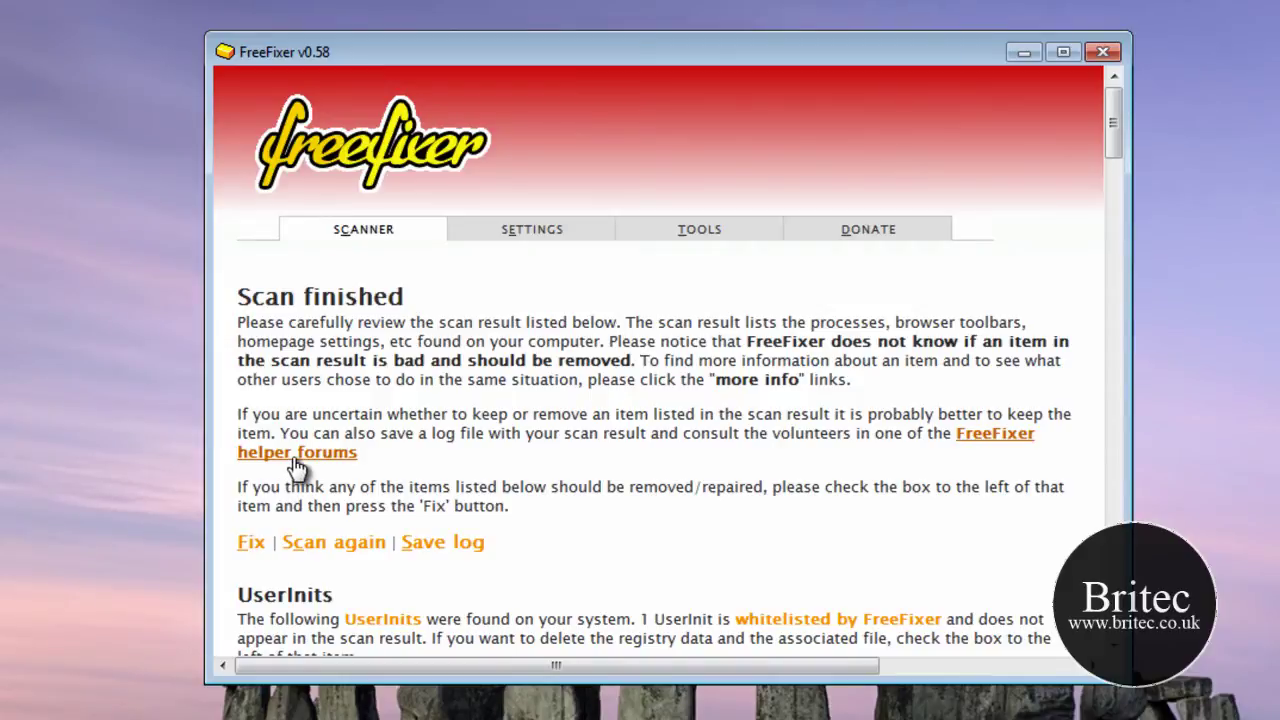
Glance at the helper forums and VBoxTray.exe entry, then look up sdra64.exe online
left_click(297, 460)
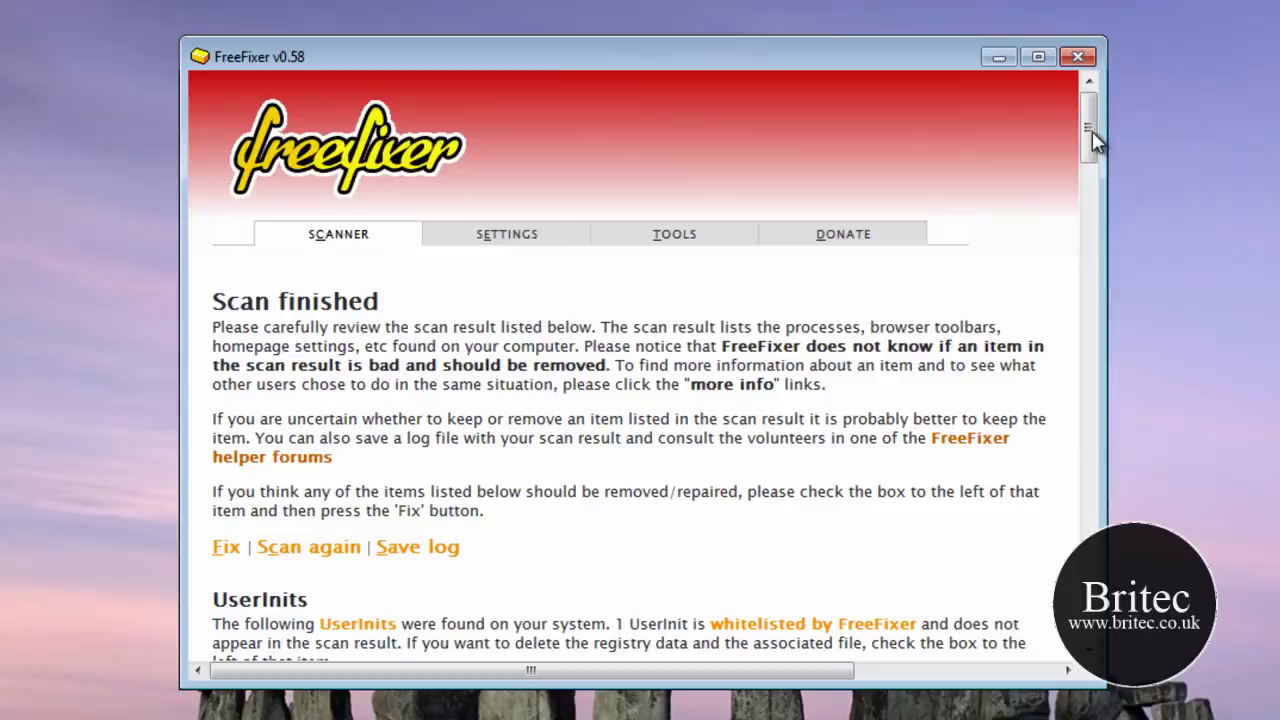
left_click_drag(1090, 130, 1097, 194)
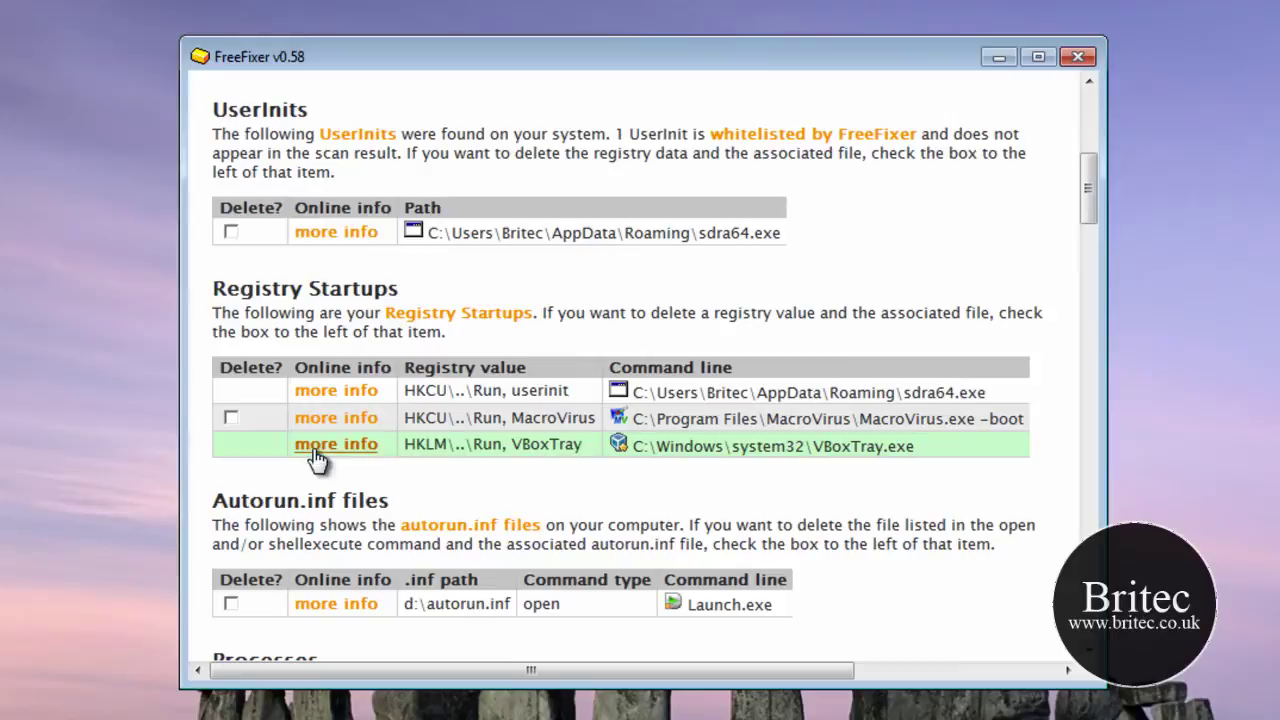
left_click_drag(919, 447, 816, 453)
left_click(934, 452)
left_click(324, 238)
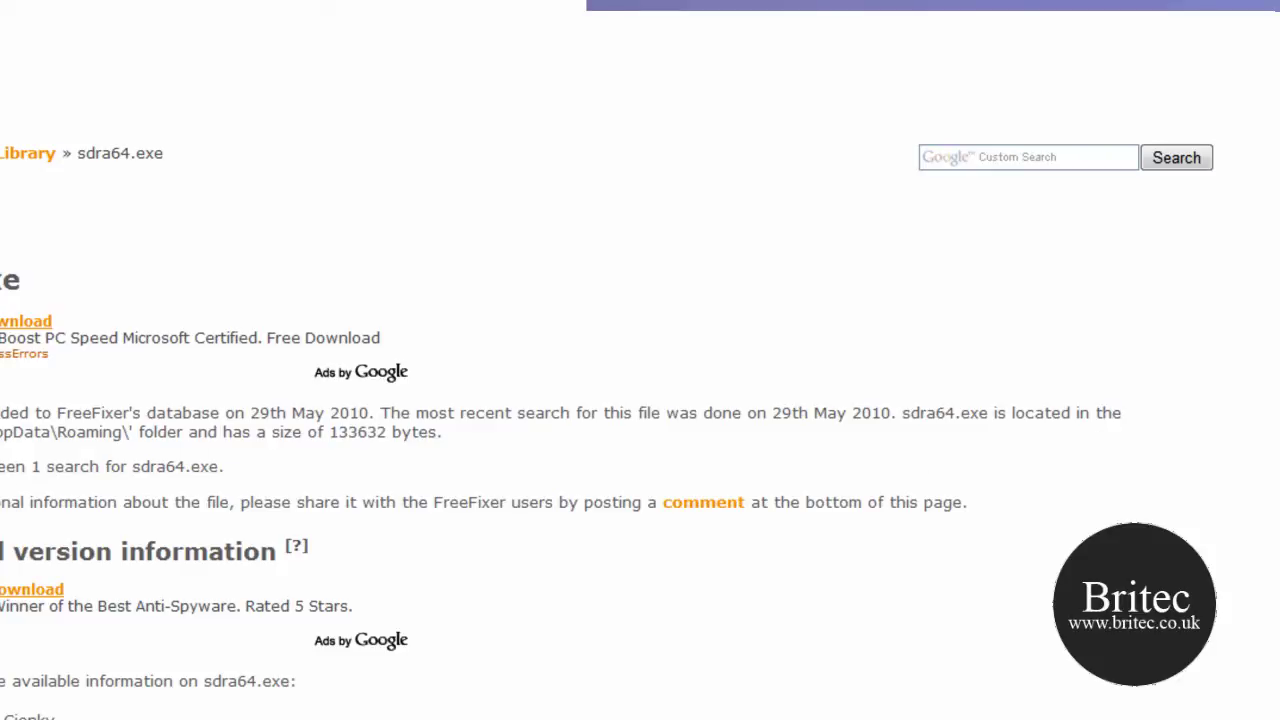
Scroll through the freefixer.com library page for sdra64.exe, including its unsigned status
scroll(640, 400, "down", 7)
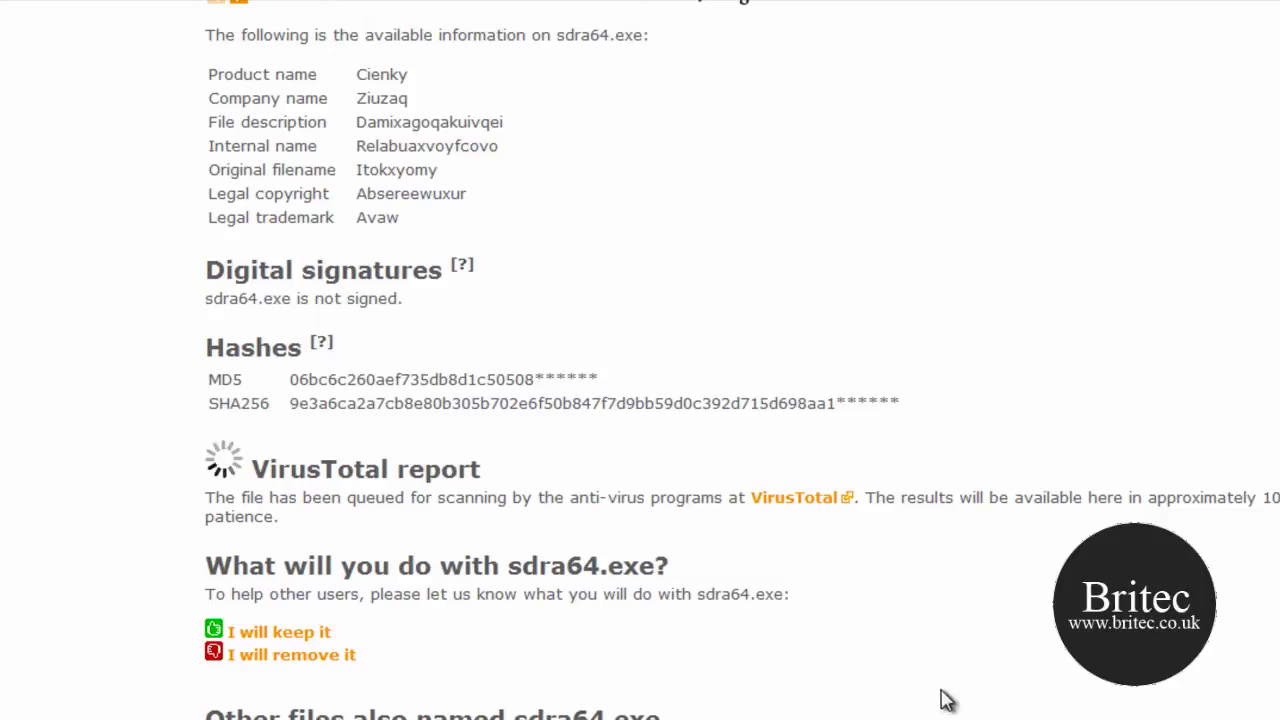
scroll(940, 700, "down", 3)
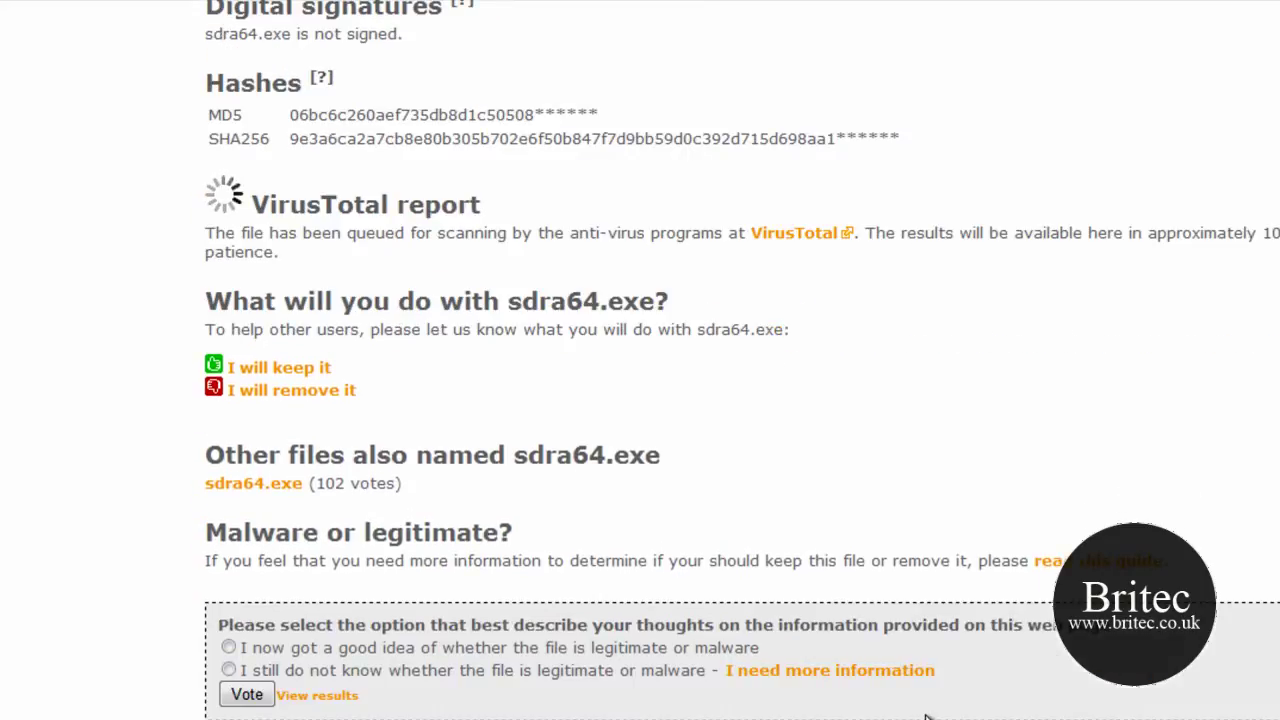
scroll(926, 714, "down", 3)
scroll(932, 710, "down", 3)
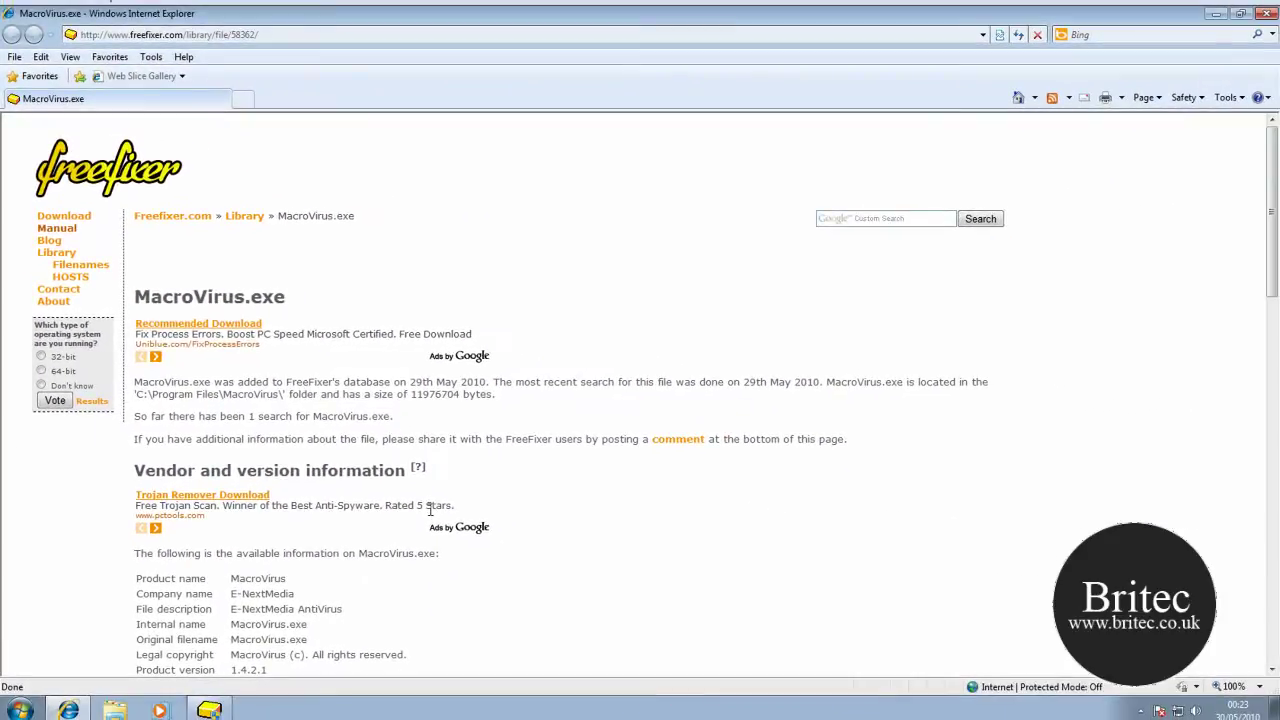
Read down the MacroVirus.exe library page, then close Internet Explorer
scroll(430, 509, "down", 2)
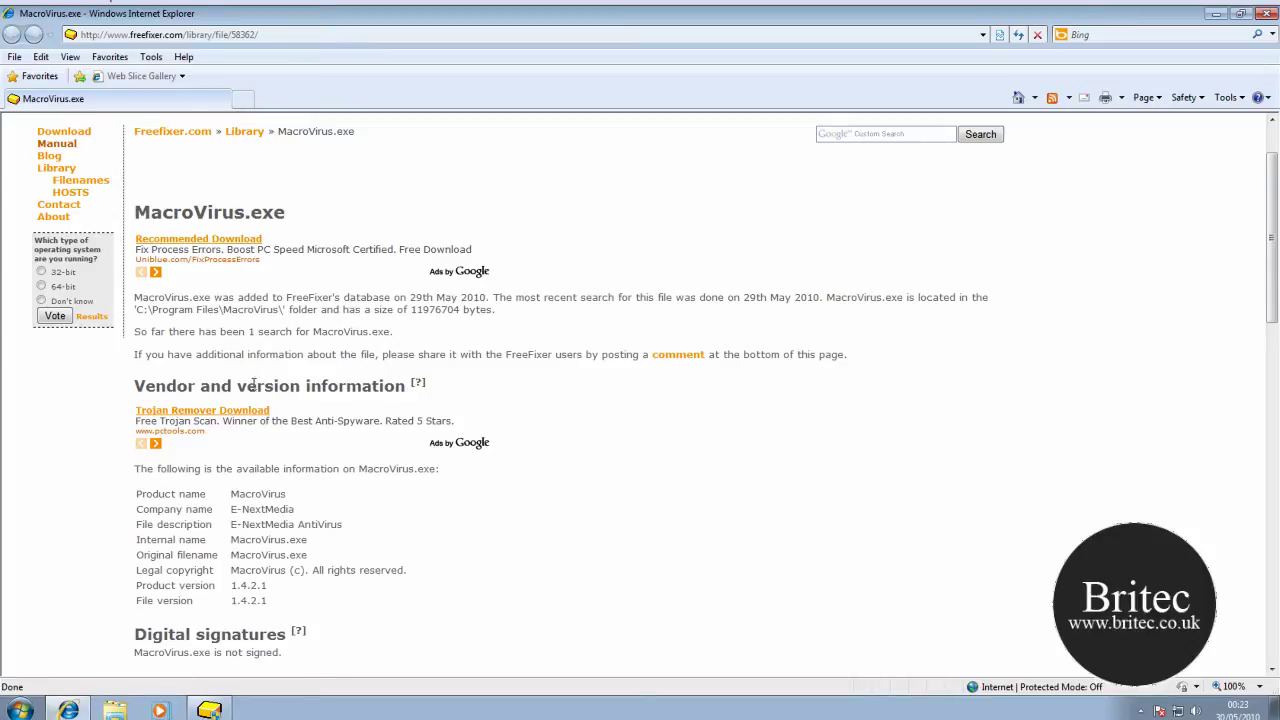
scroll(308, 520, "down", 5)
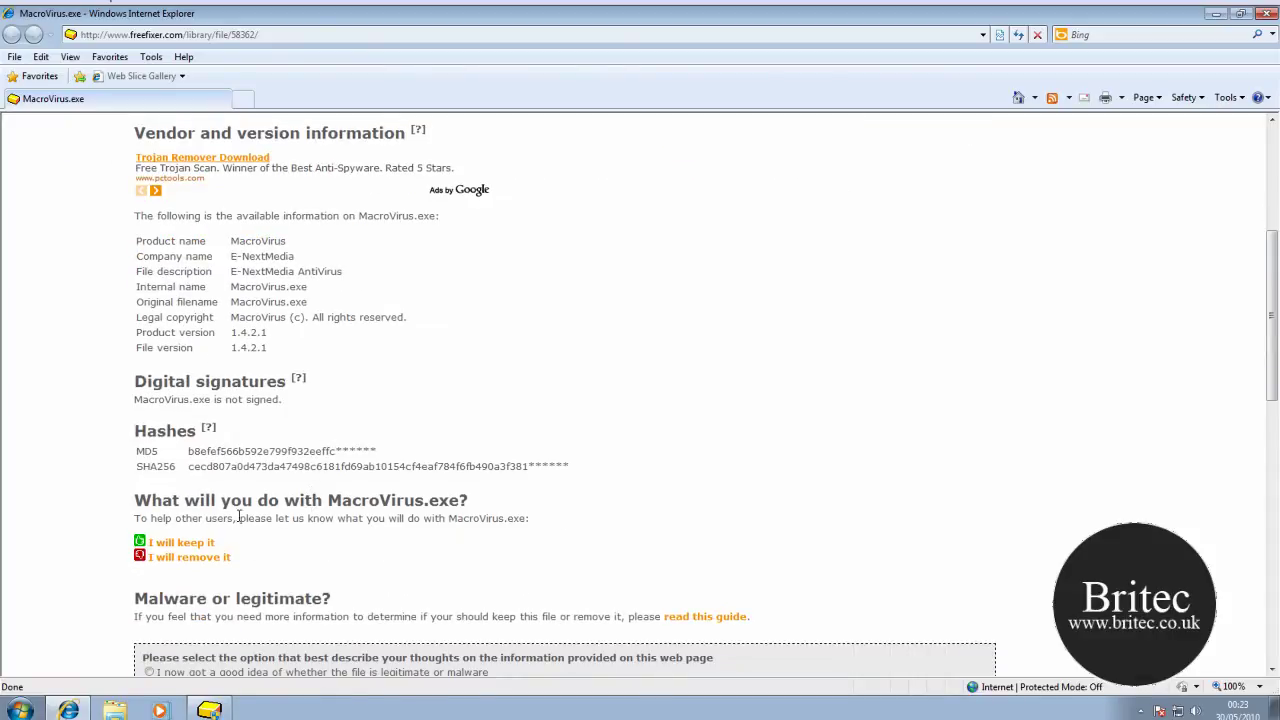
scroll(351, 531, "down", 3)
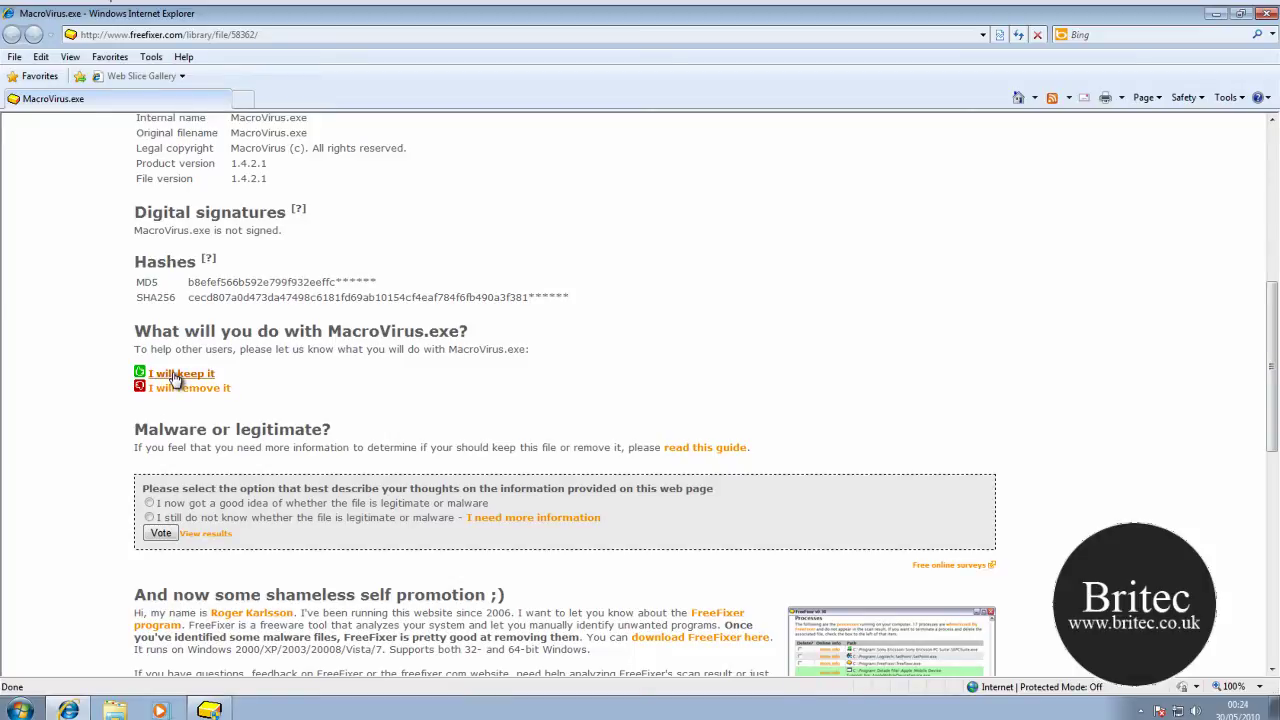
left_click(1264, 16)
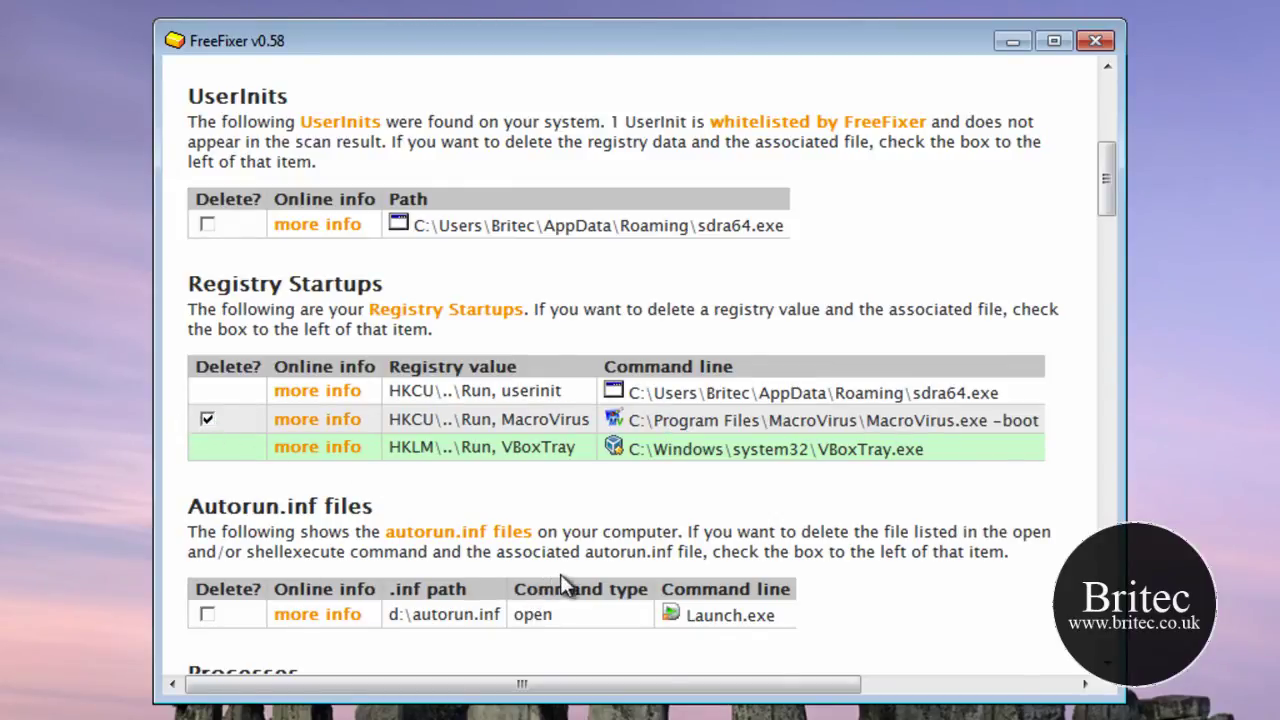
Scroll the scan results down to the 'Recently created or modified files' section
scroll(746, 578, "down", 1)
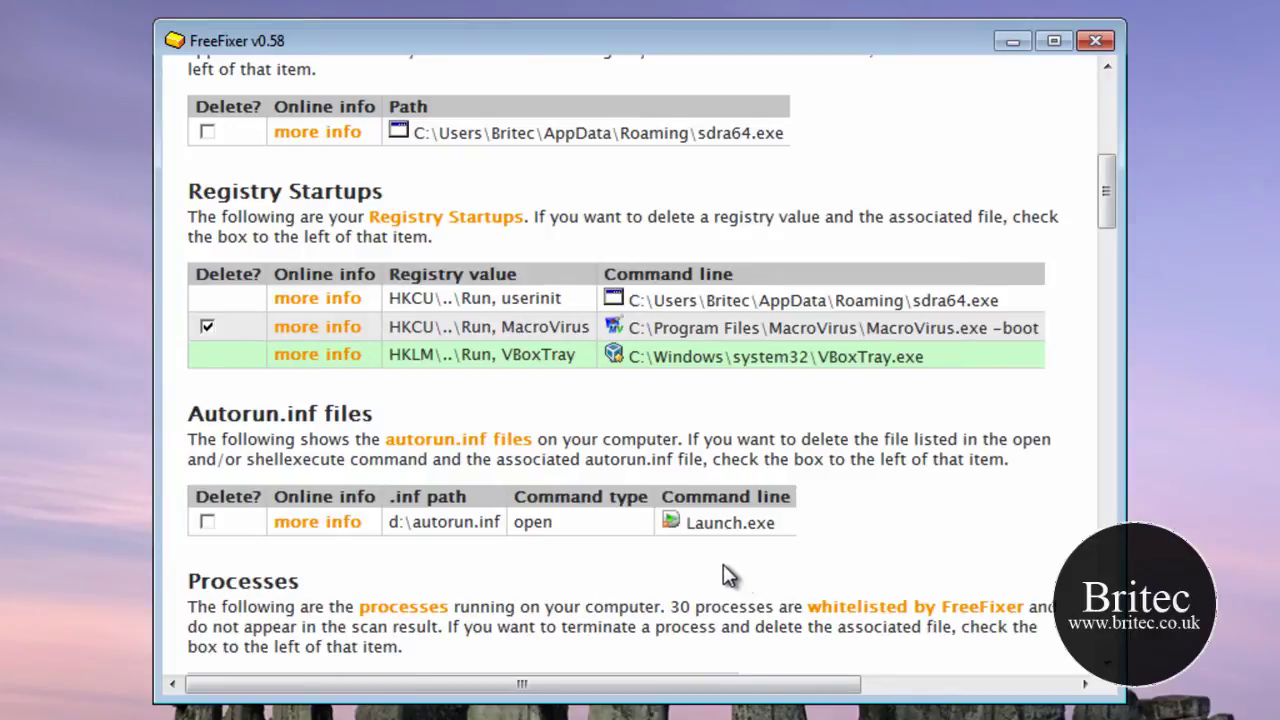
scroll(727, 577, "down", 2)
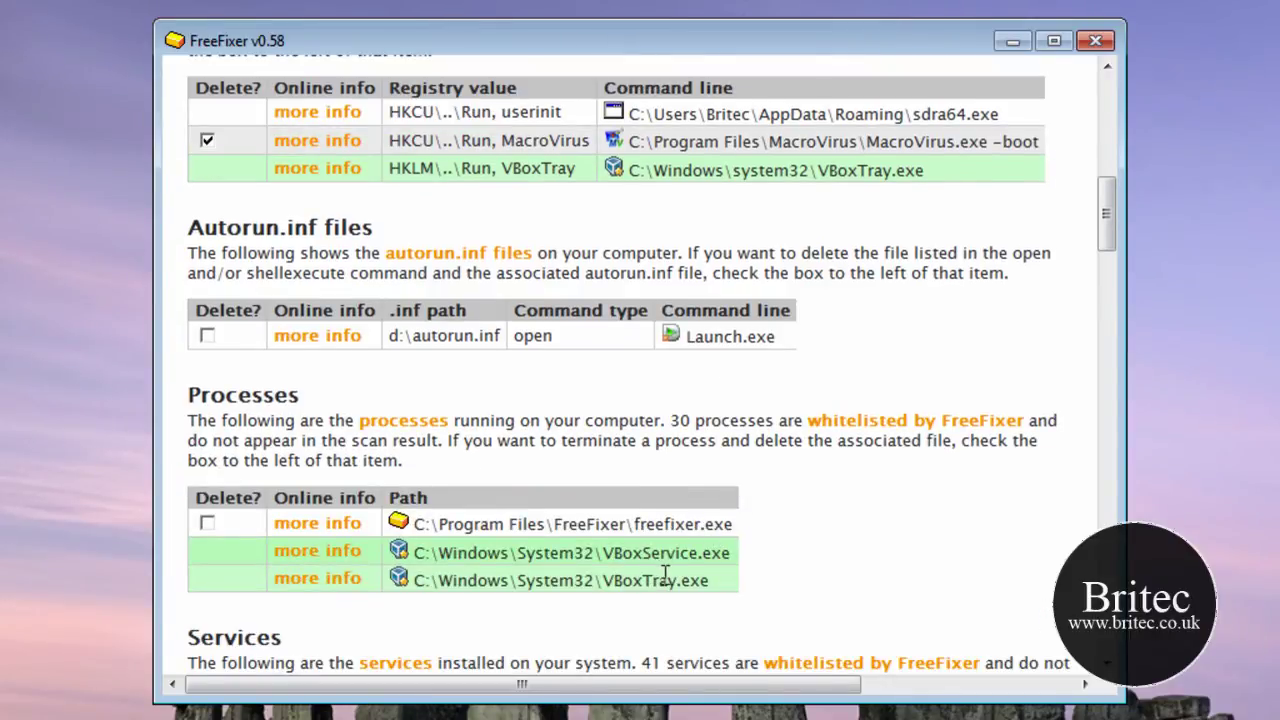
scroll(666, 575, "down", 3)
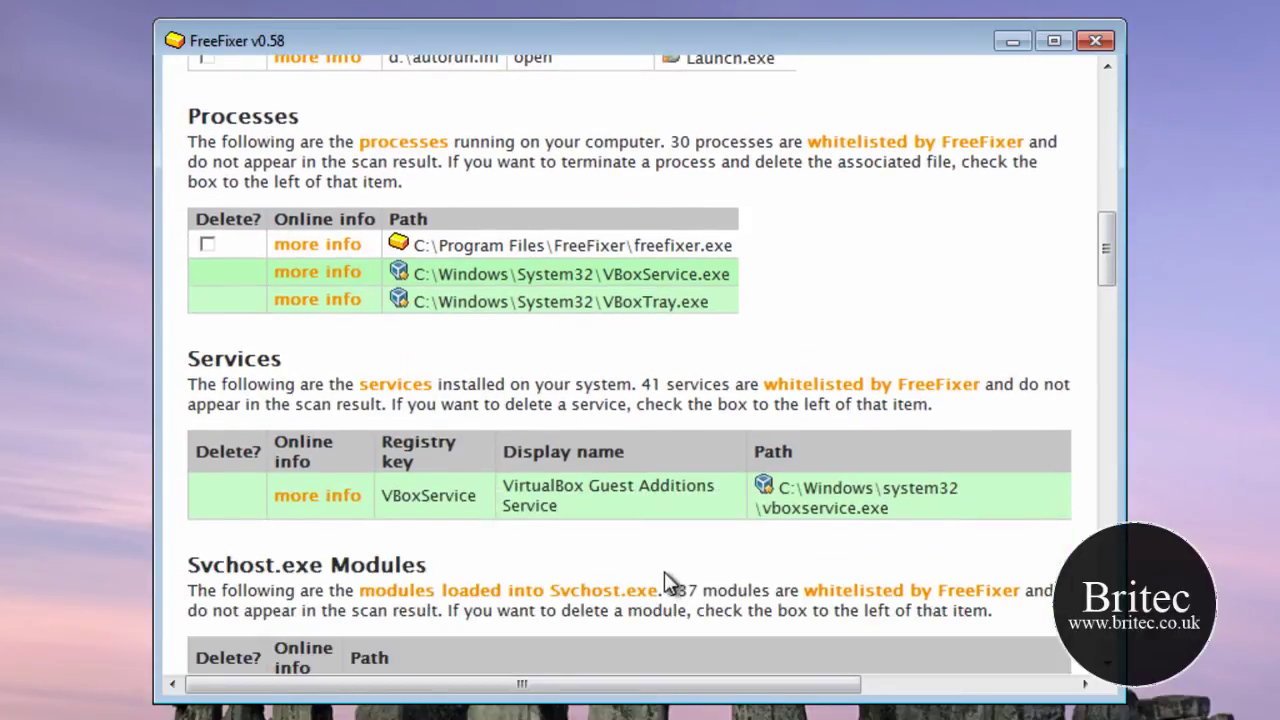
scroll(666, 572, "down", 3)
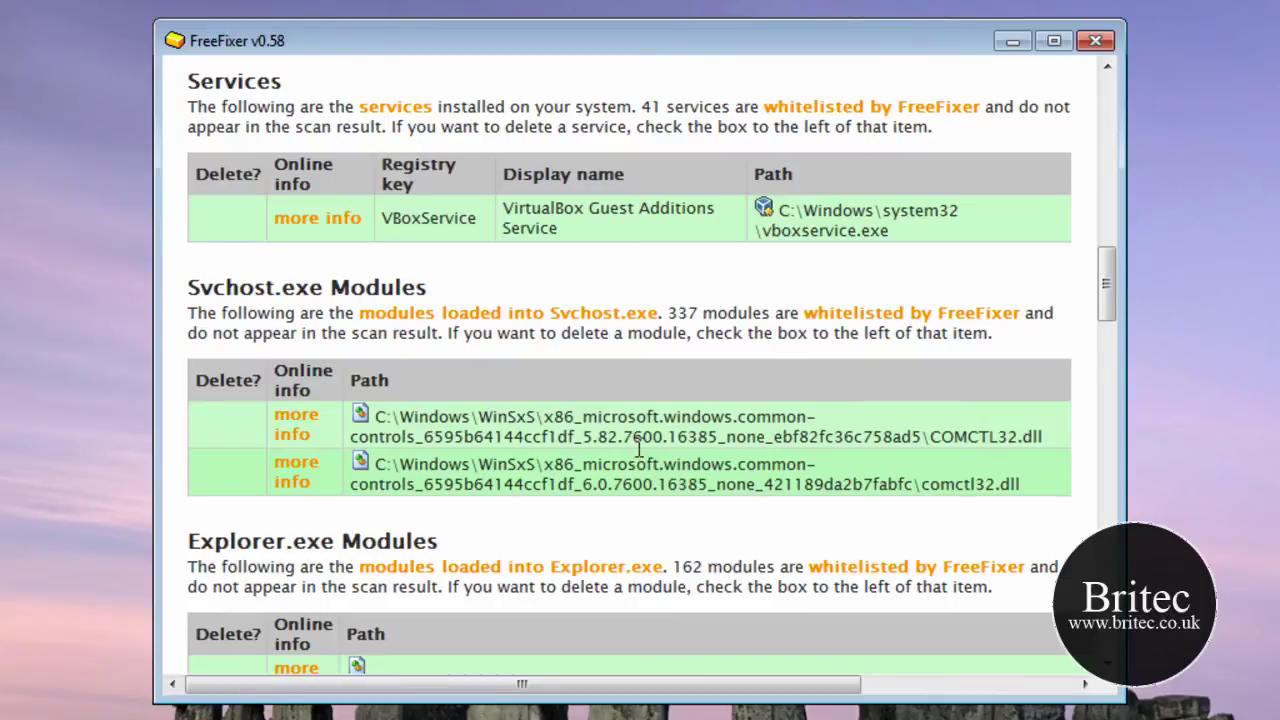
scroll(668, 532, "down", 4)
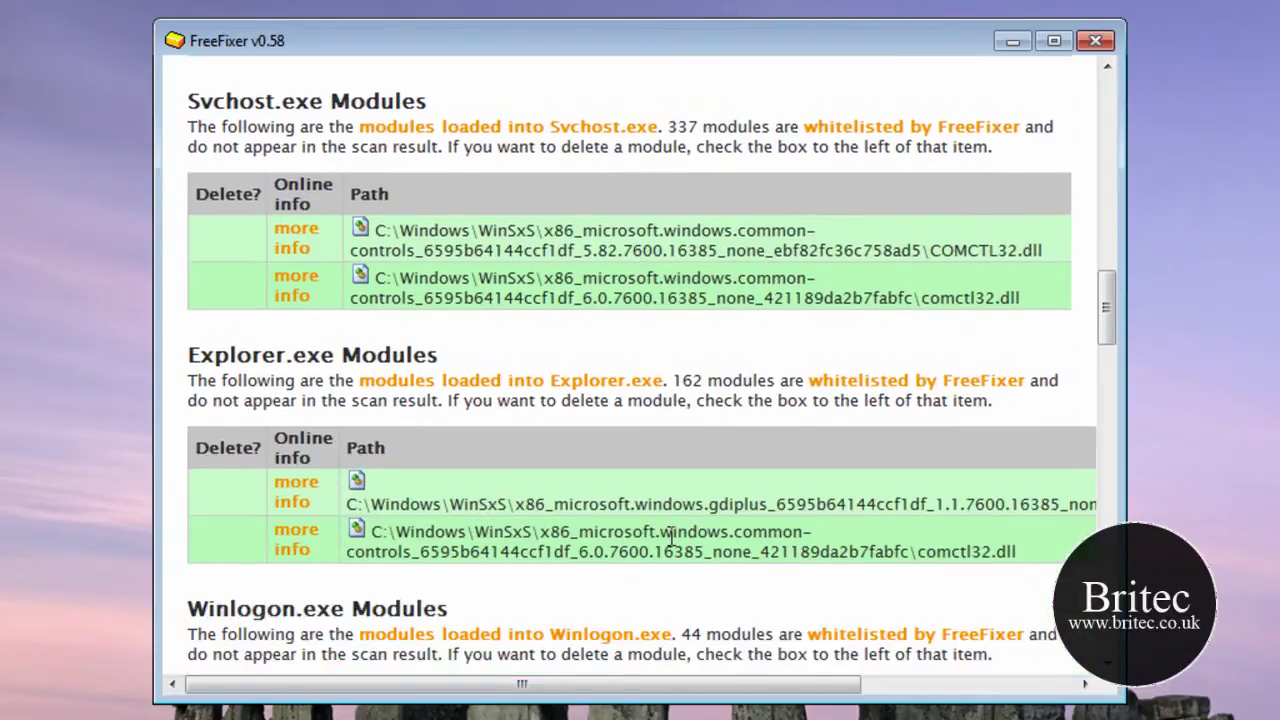
scroll(668, 535, "down", 2)
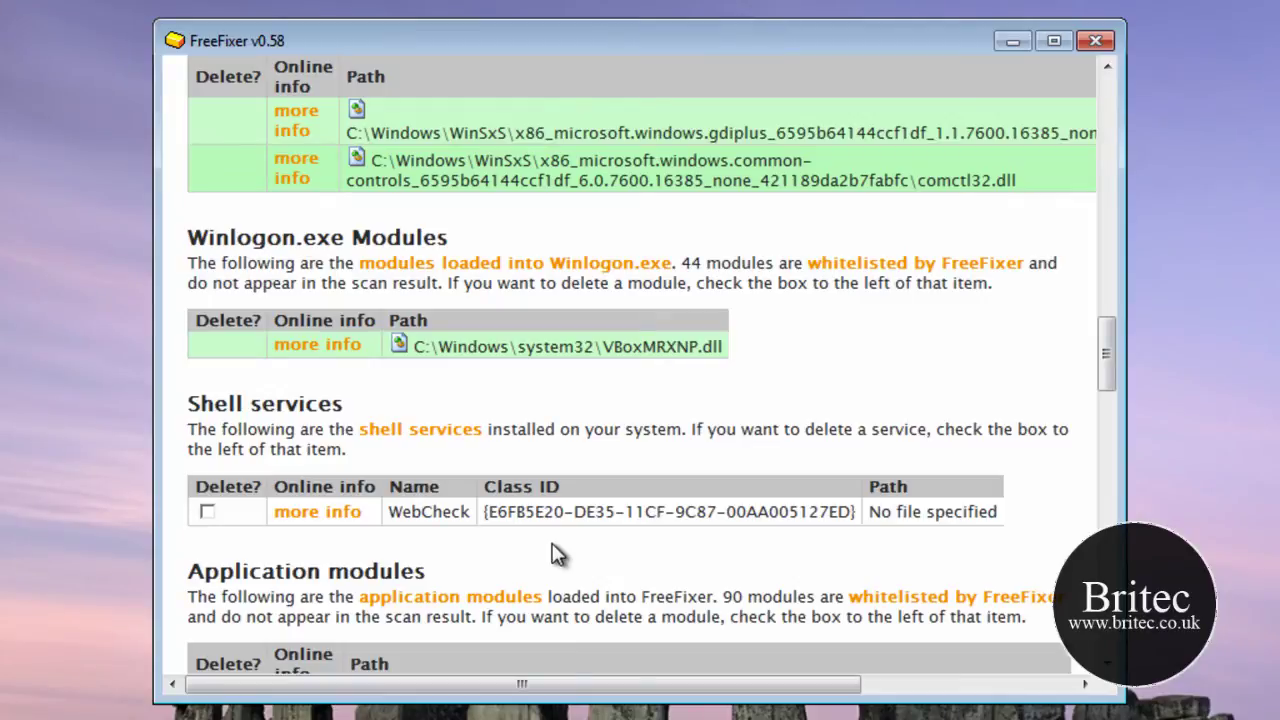
scroll(552, 545, "down", 6)
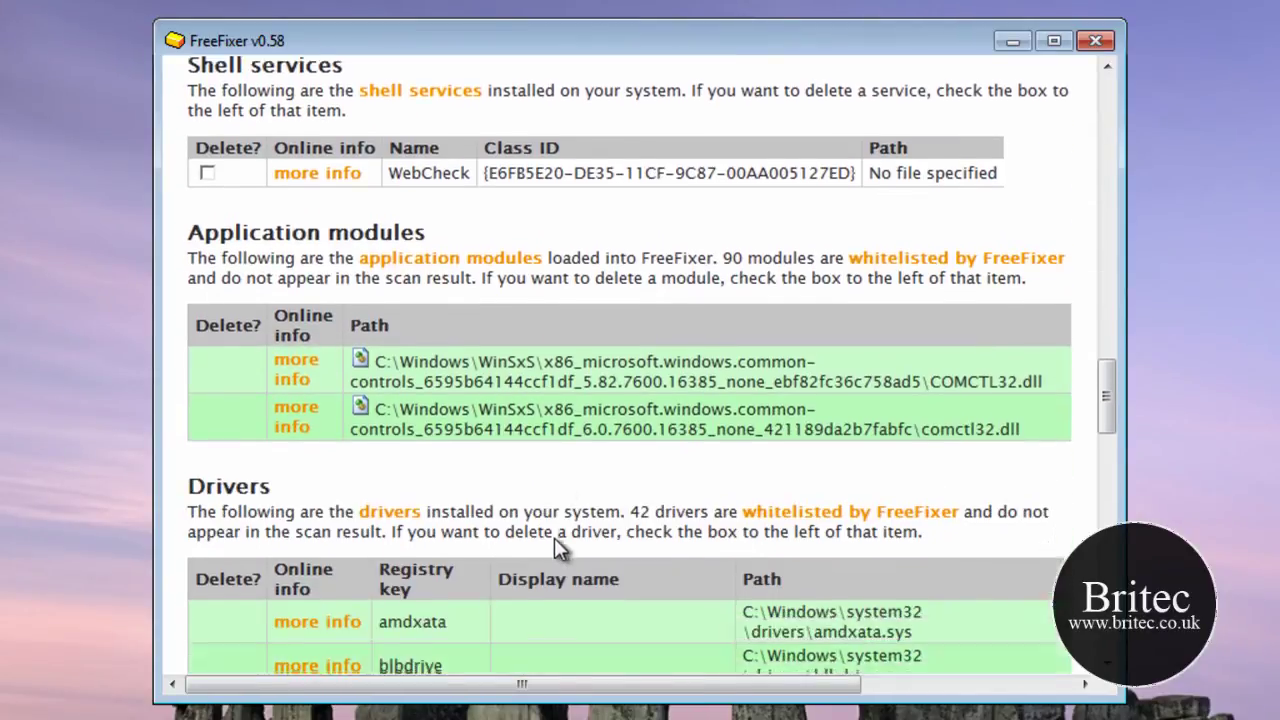
scroll(554, 538, "down", 10)
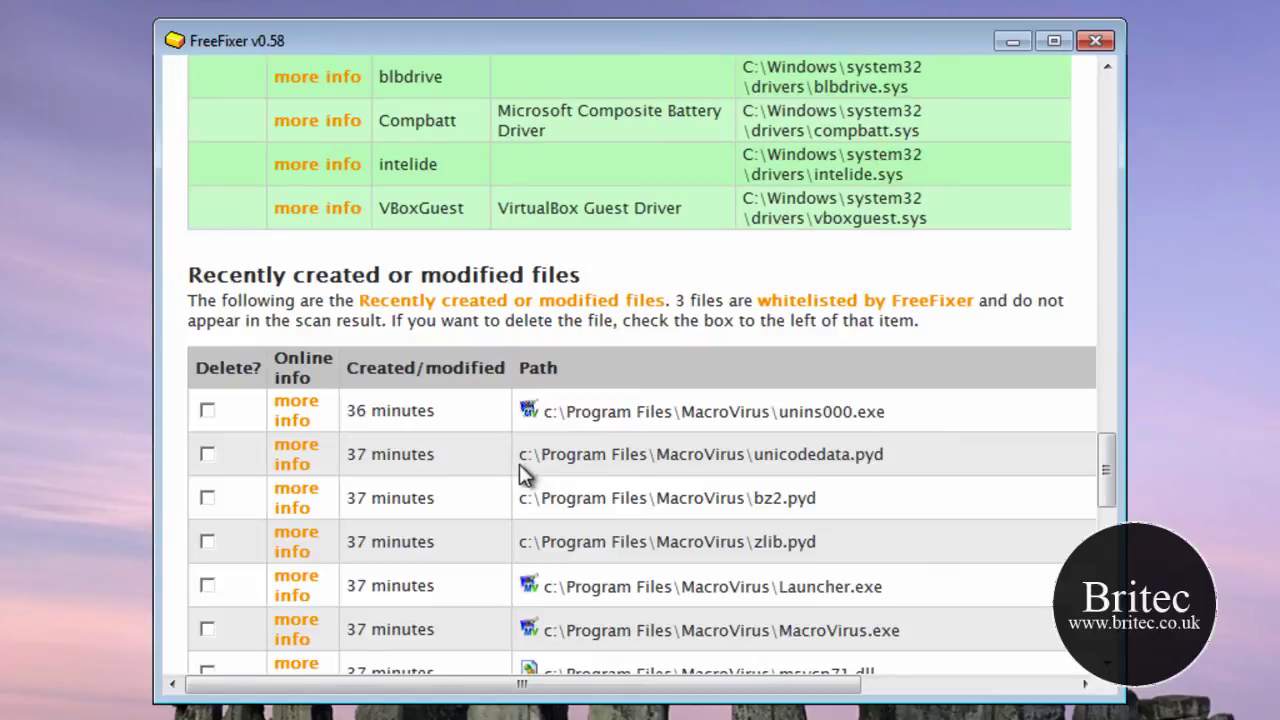
Mark unins000.exe, unicodedata.pyd, bz2.pyd, zlib.pyd, Launcher.exe and MacroVirus.exe for deletion
left_click(208, 411)
left_click(207, 454)
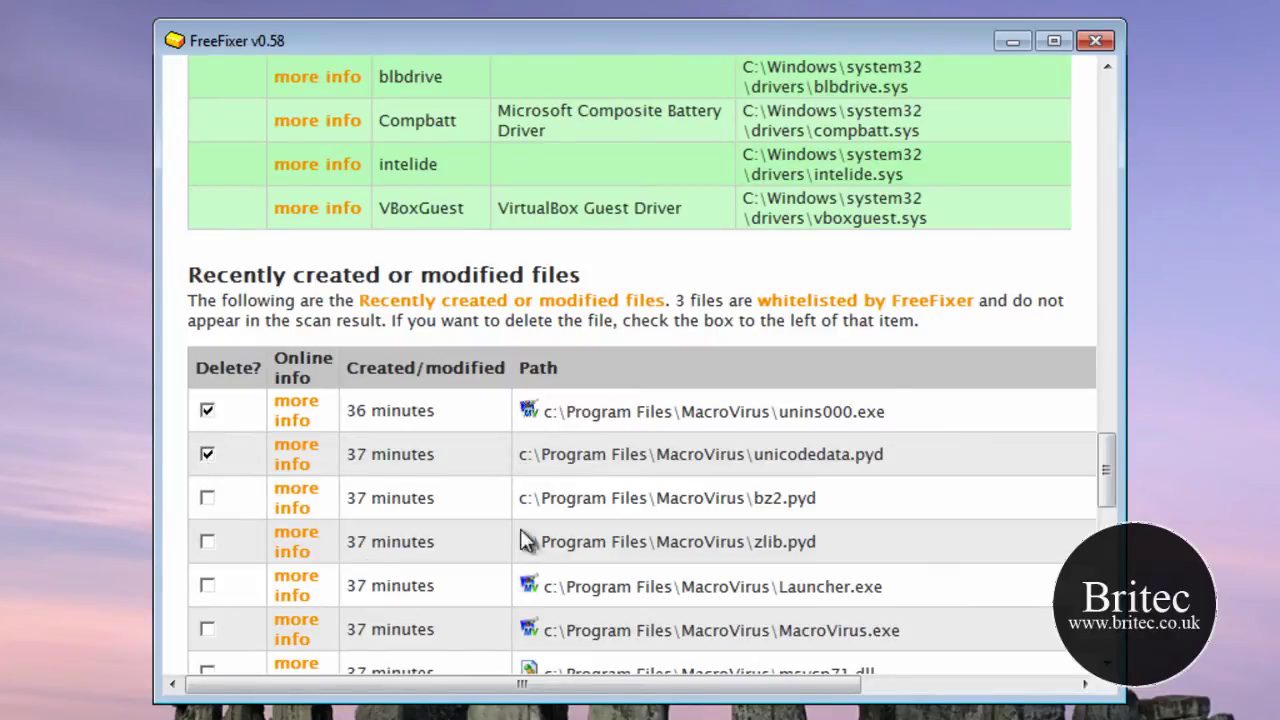
left_click(207, 498)
left_click(207, 542)
left_click(205, 587)
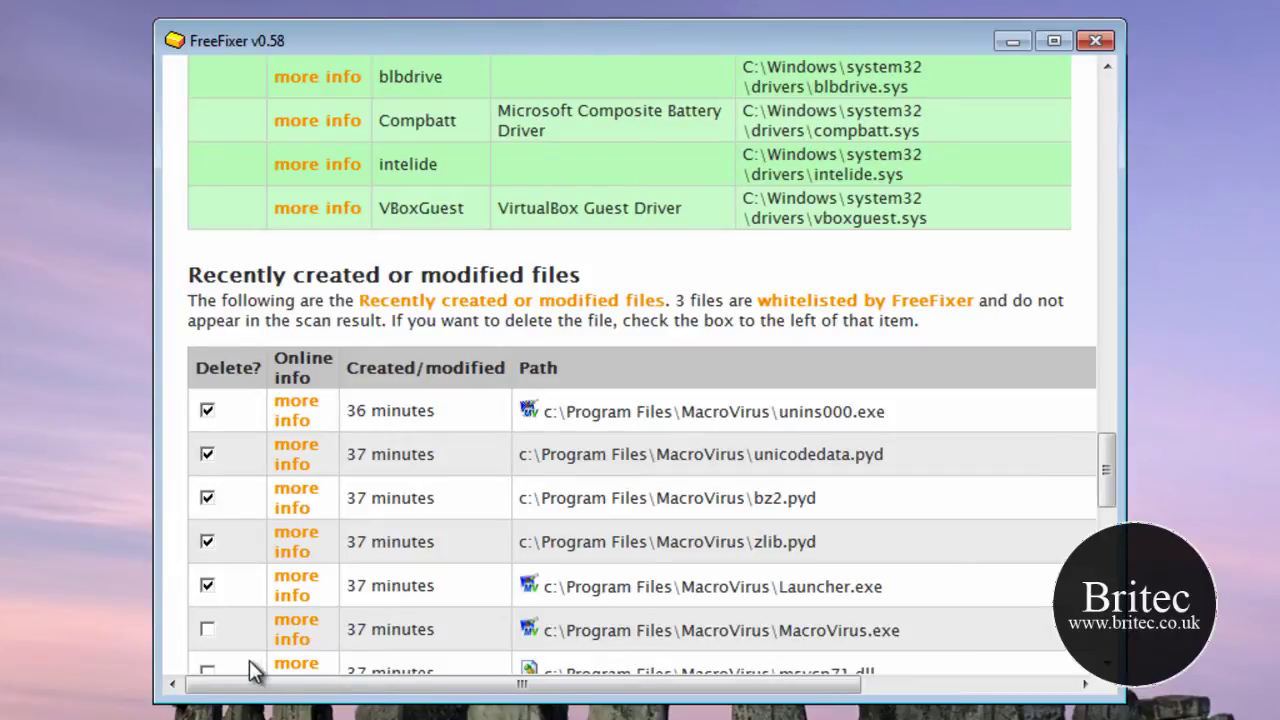
left_click(207, 630)
Mark msvcr71.dll, msvcp71.dll and sqlite3.dll for deletion as well
scroll(581, 583, "down", 1)
scroll(581, 583, "down", 1)
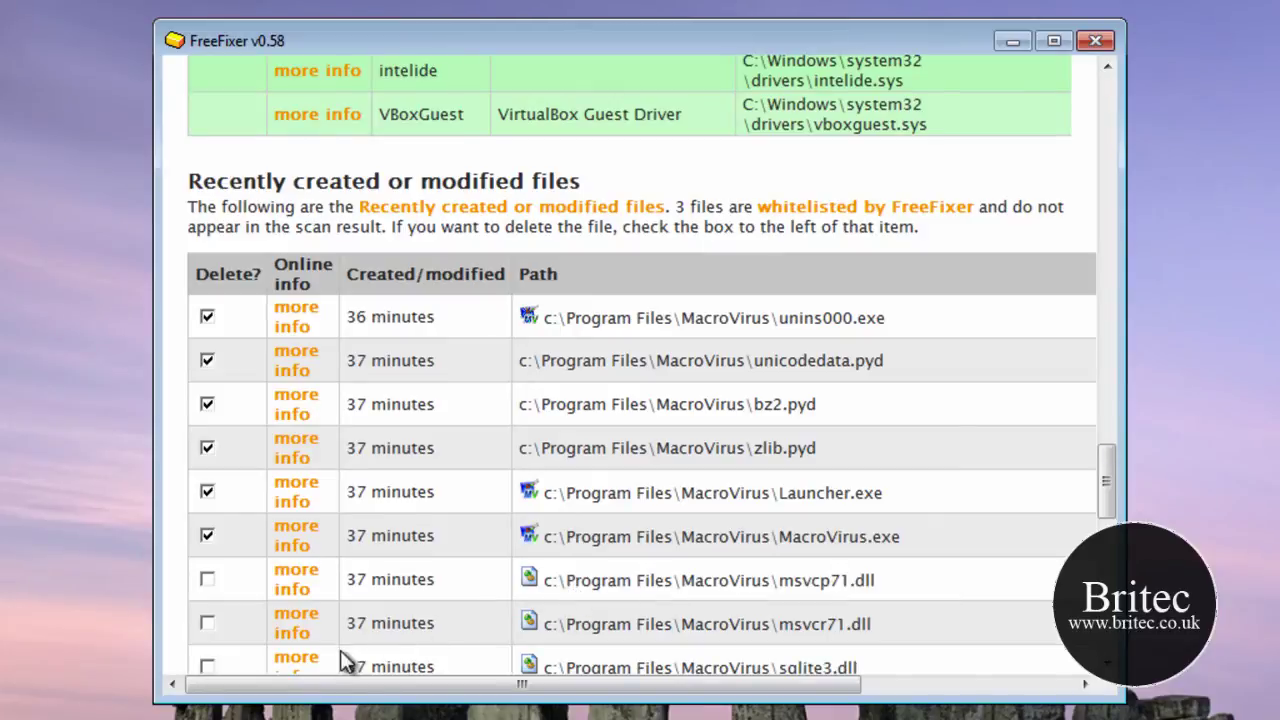
left_click(207, 622)
left_click(207, 579)
left_click(207, 666)
Return the results view to the Scan finished summary at the top
scroll(640, 400, "down", 10)
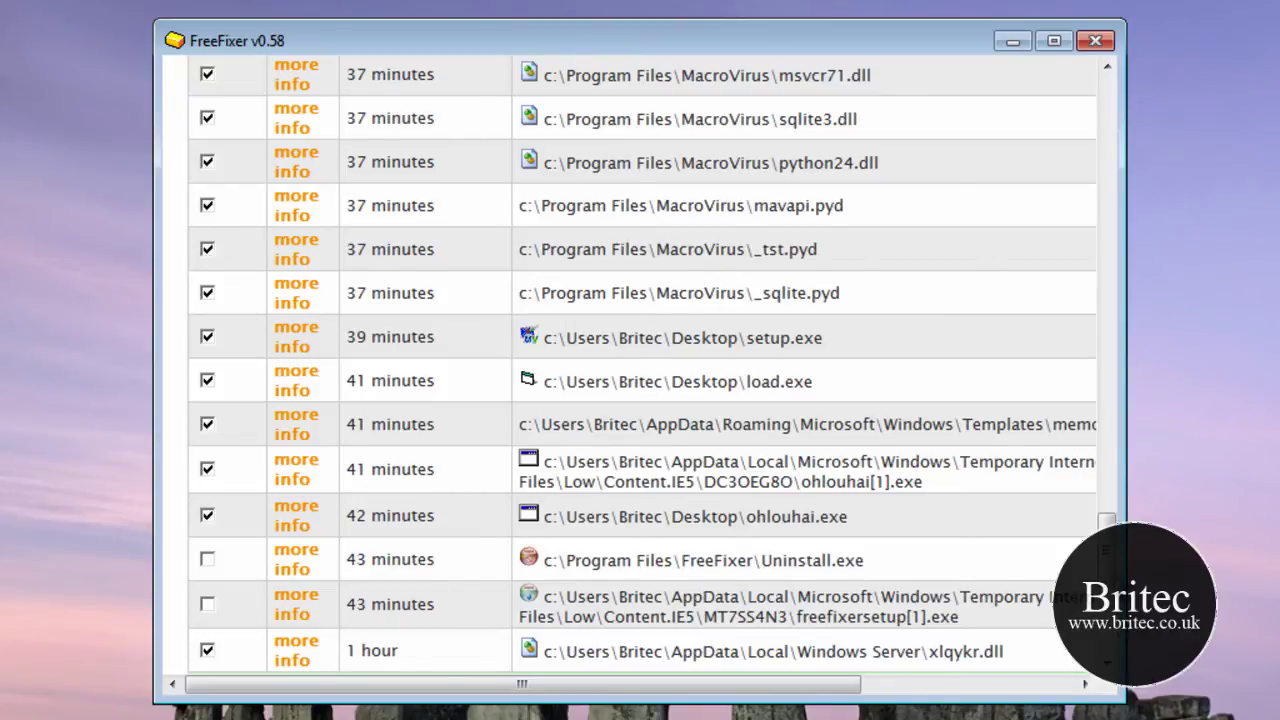
scroll(1106, 521, "up", 3)
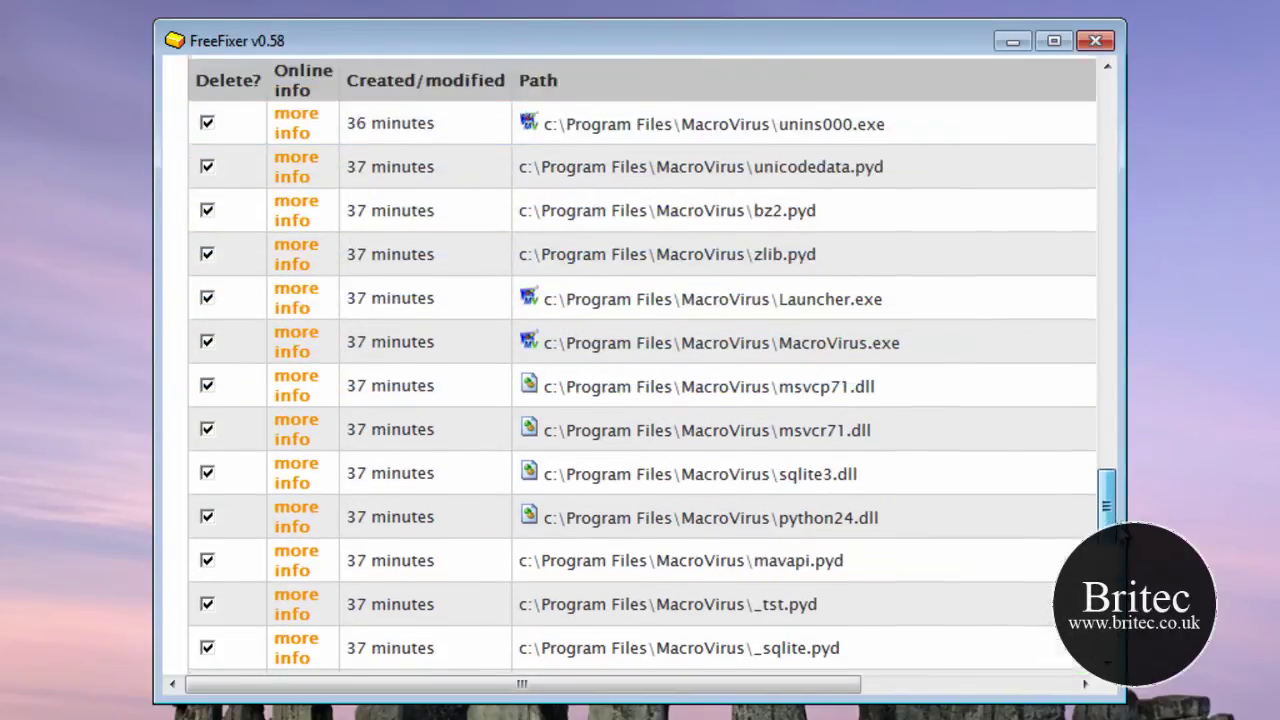
scroll(1119, 496, "up", 10)
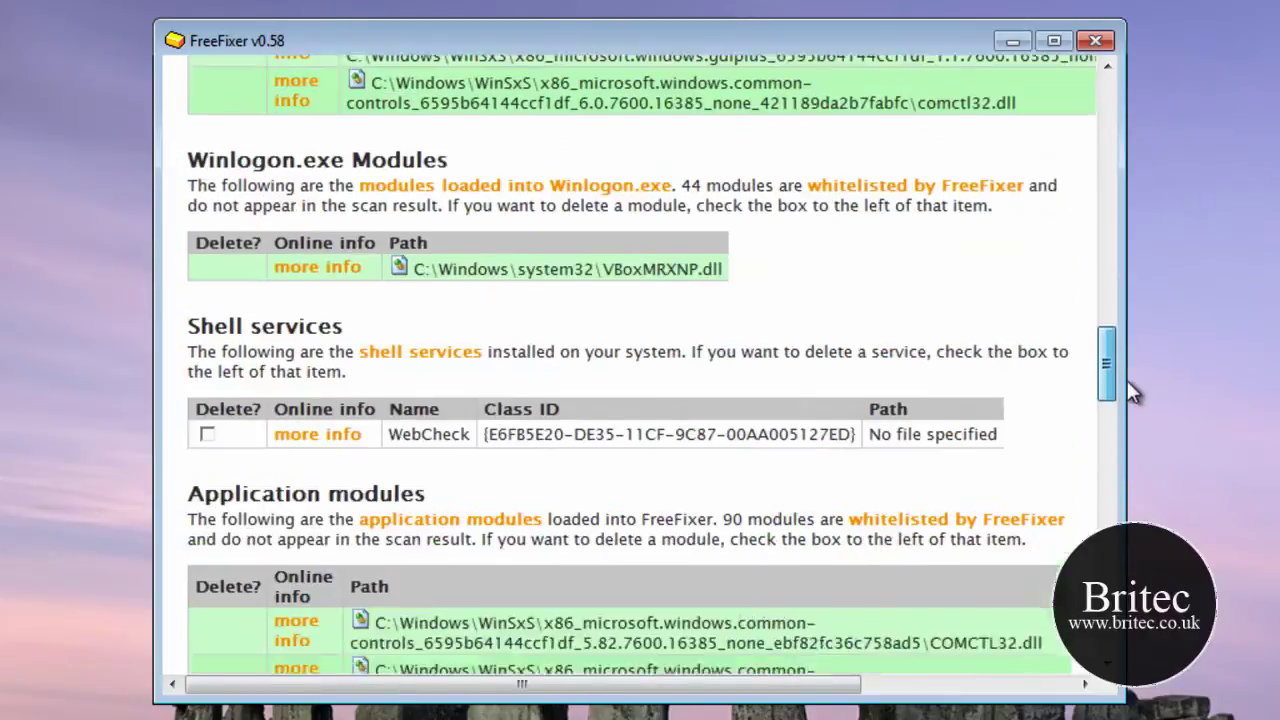
left_click_drag(1127, 380, 1162, 145)
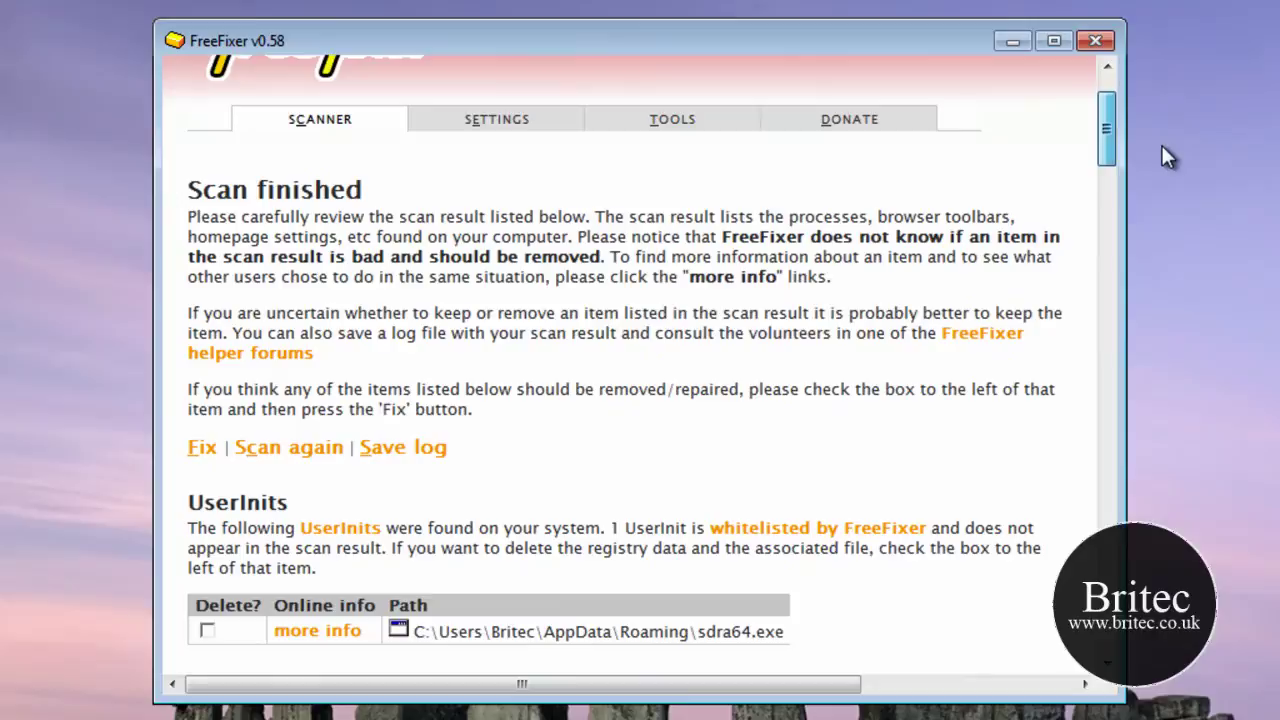
Fix the ticked infected startup and recent-file items, confirming Delete/Repair
left_click(200, 448)
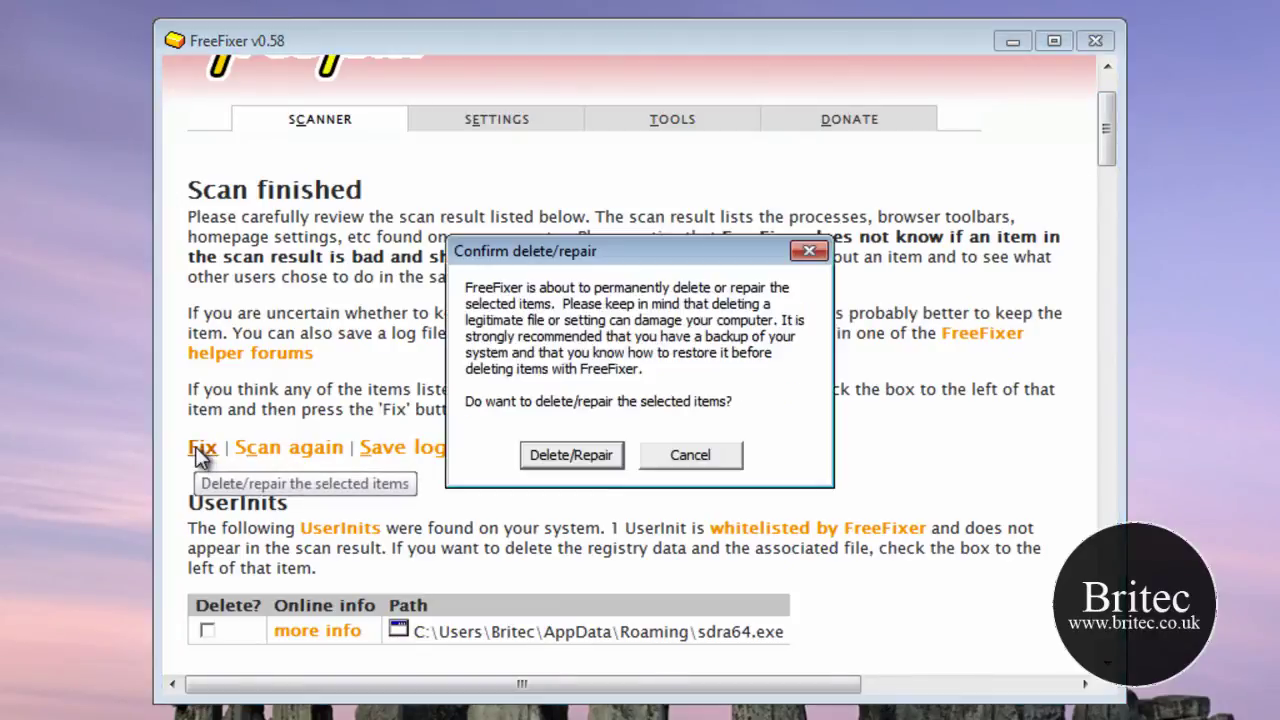
left_click(561, 458)
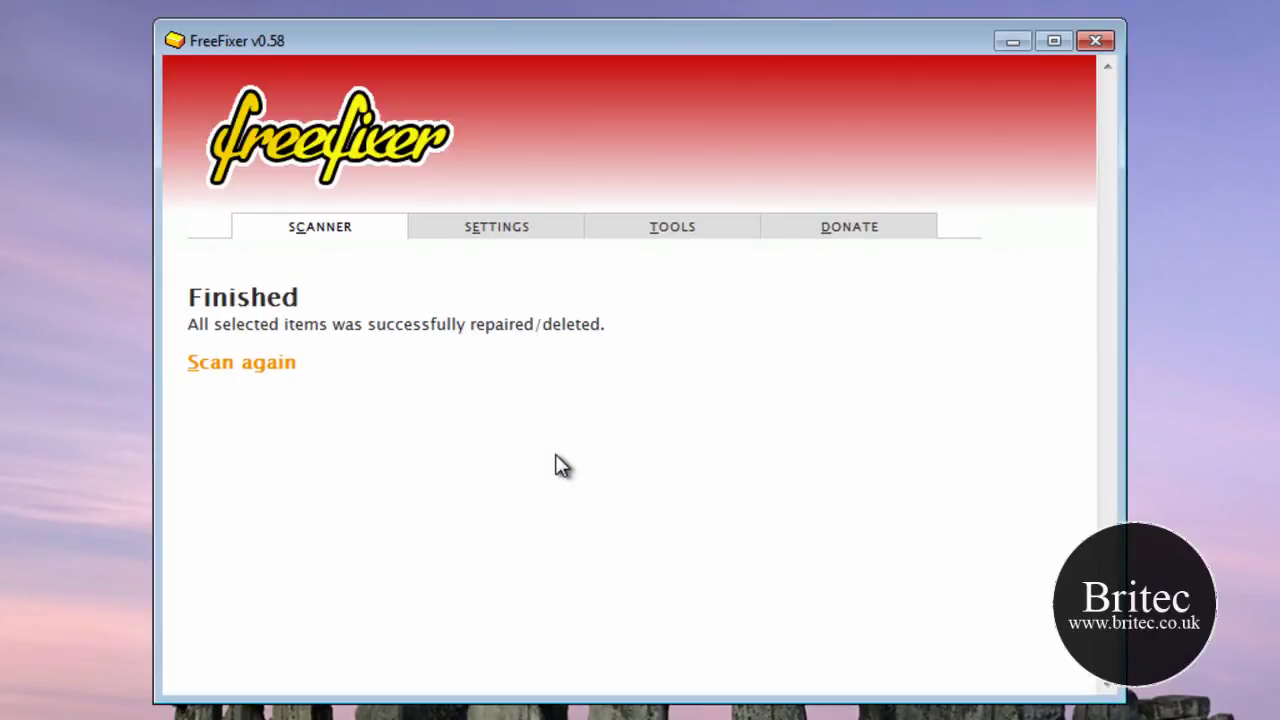